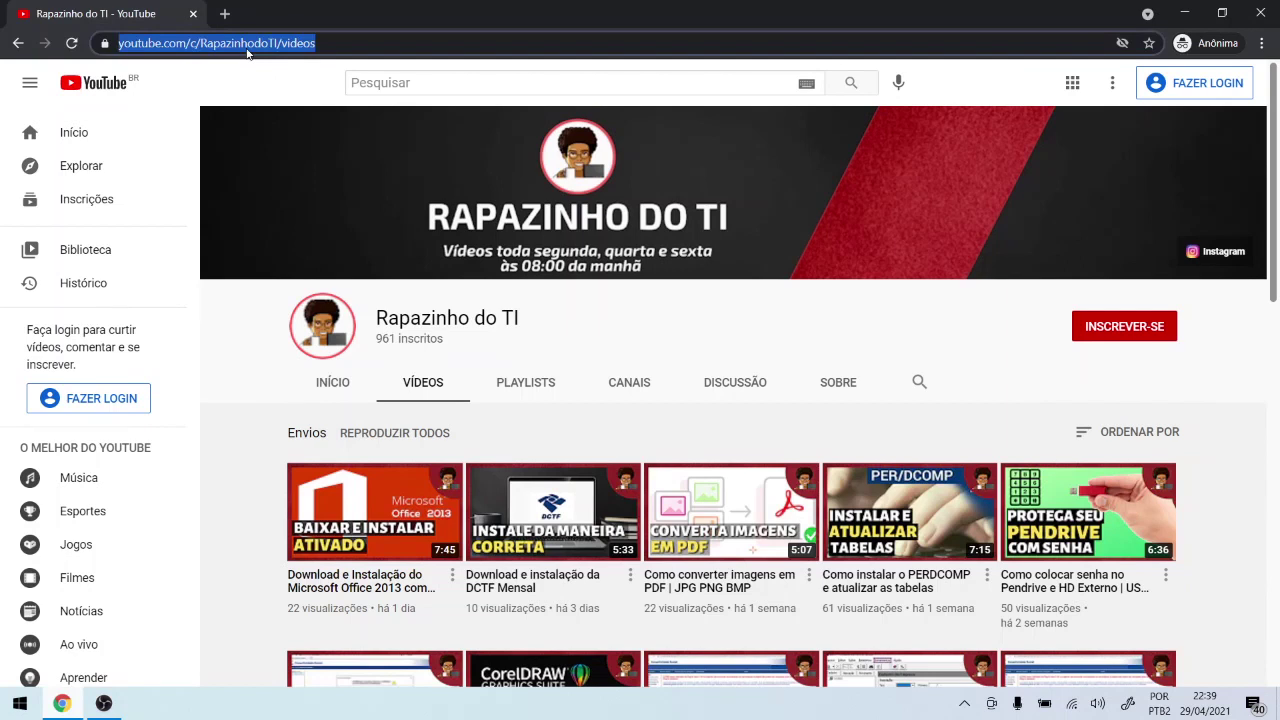
# Step: Go to google.com and search for "libre office"
pyautogui.write('google')
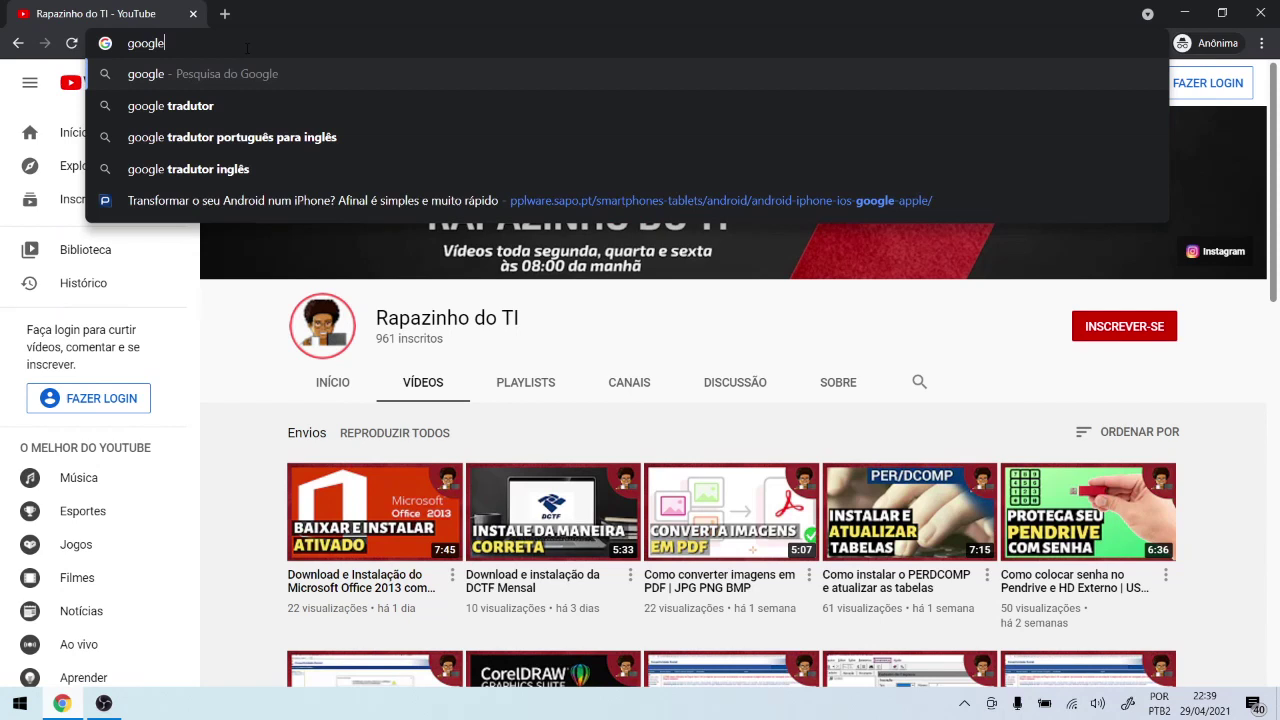
pyautogui.hotkey('ctrl', 'Return')
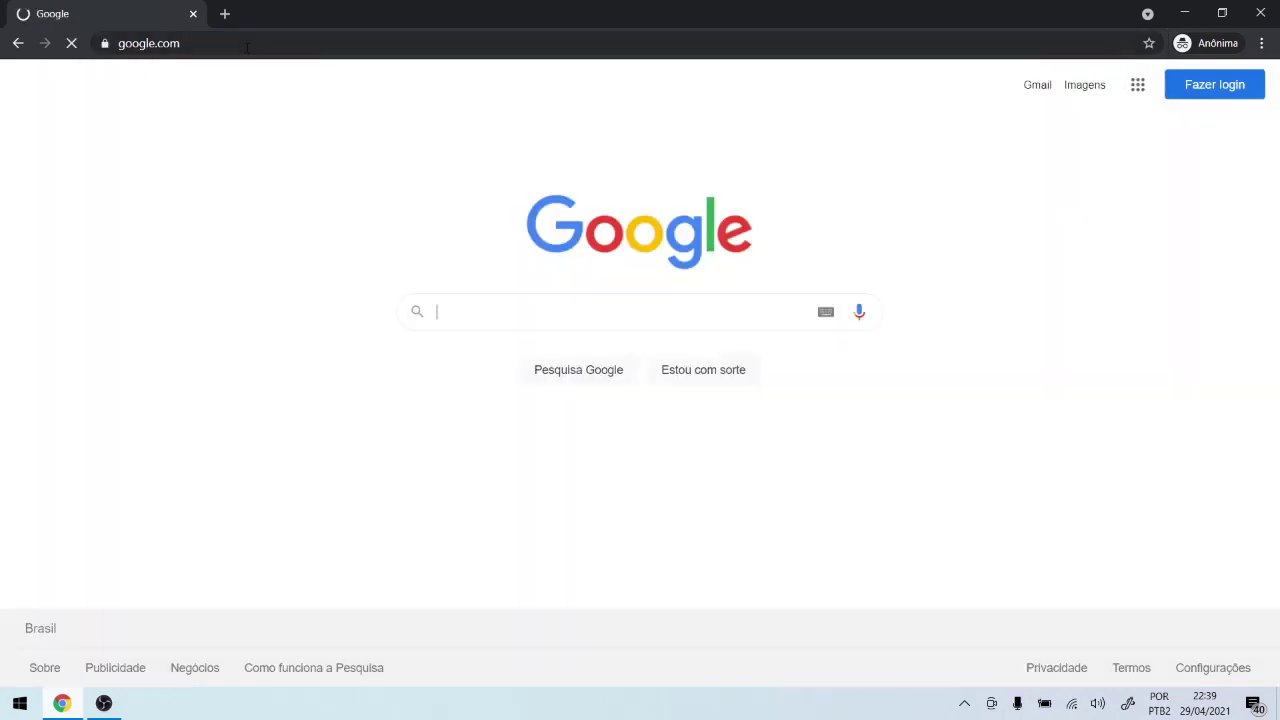
pyautogui.write('li')
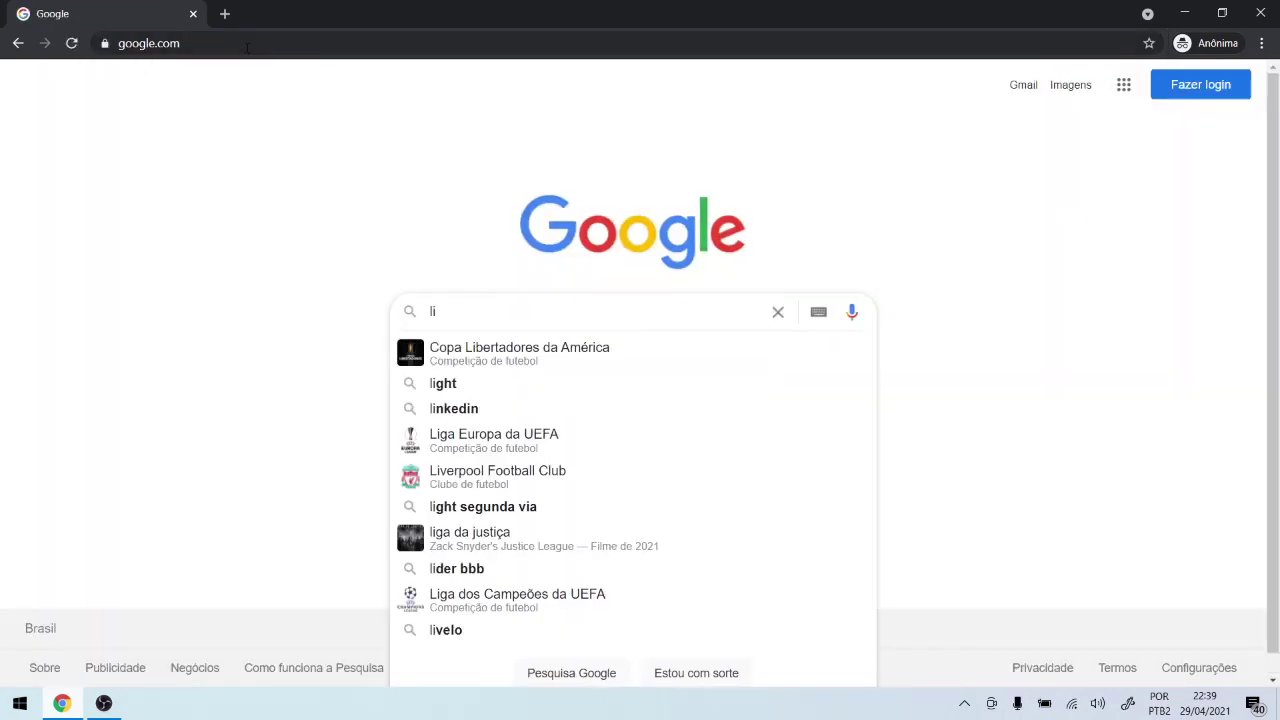
pyautogui.write('bre office')
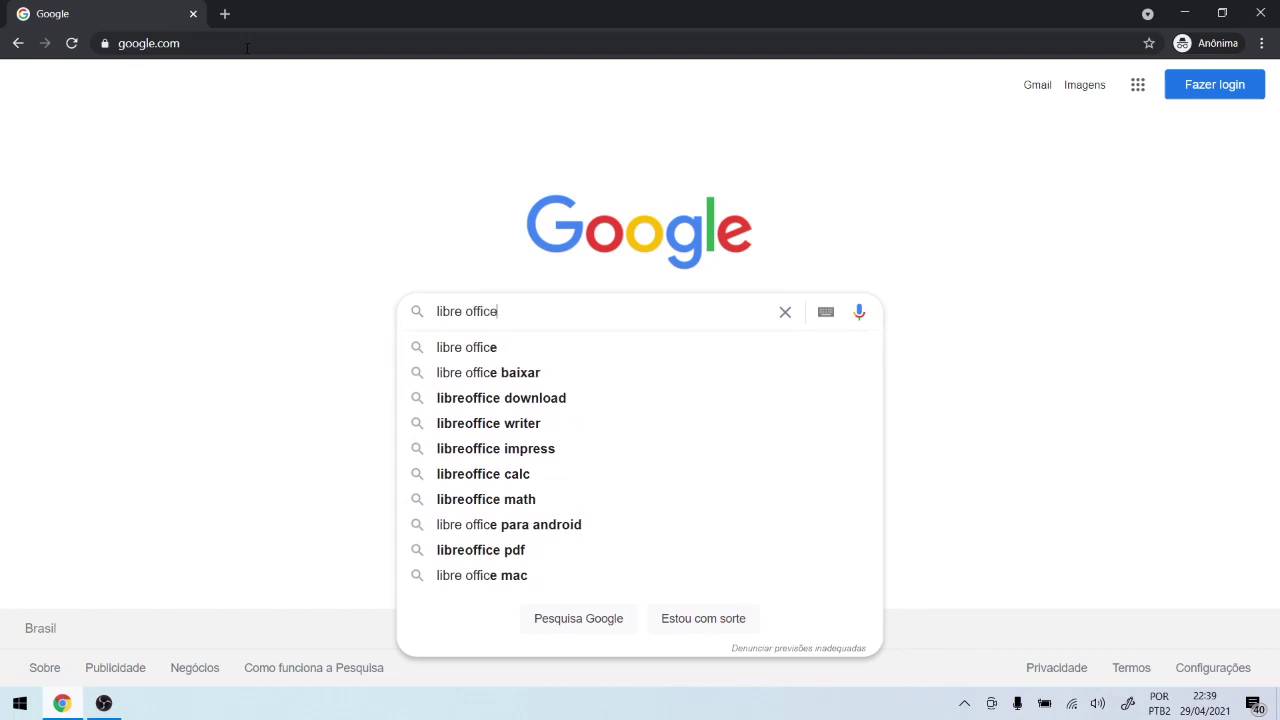
pyautogui.press('Return')
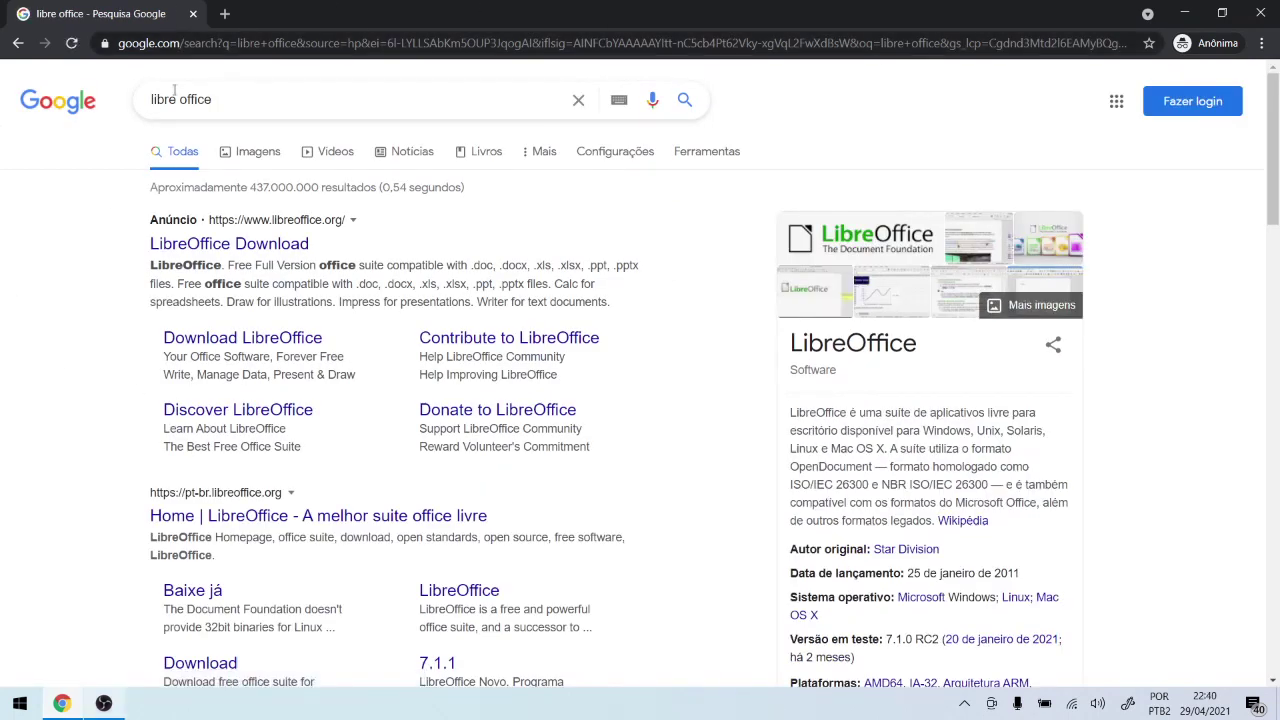
# Step: Open the "Baixe já" page of pt-br.libreoffice.org from the search results and view the LibreOffice 7.1.2 download section
pyautogui.click(196, 594)
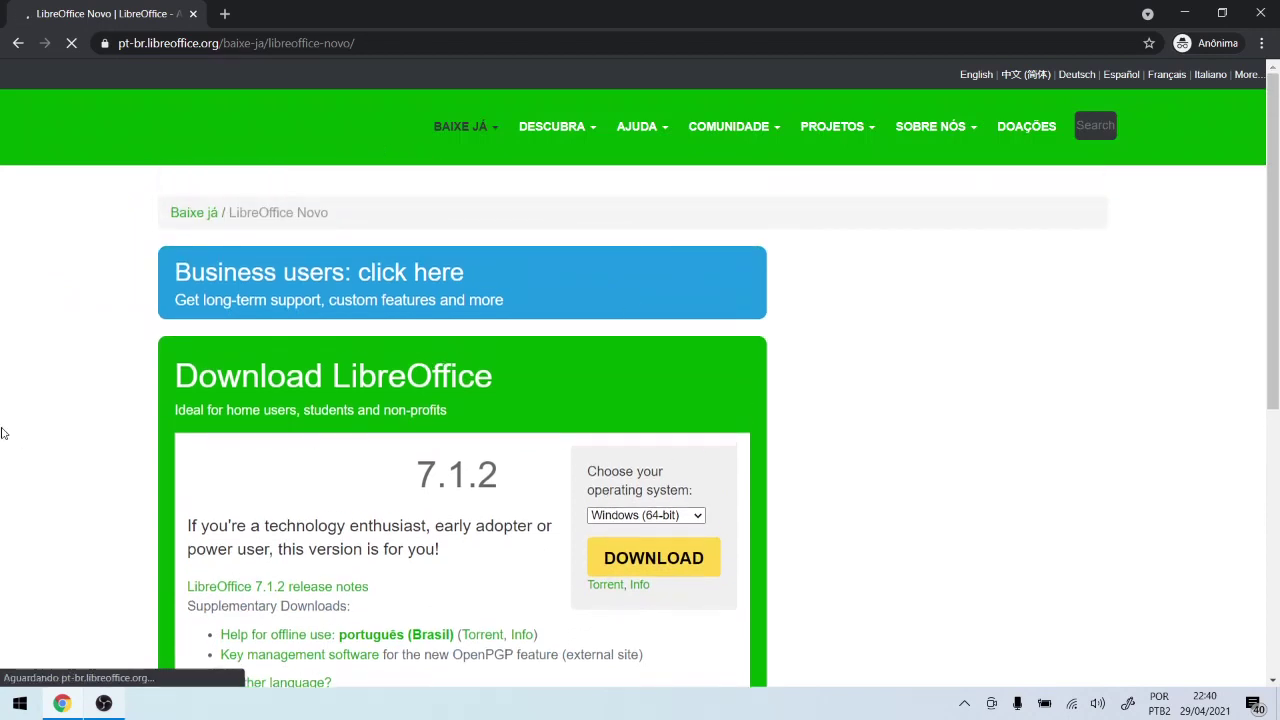
pyautogui.scroll(-1, 91, 371)
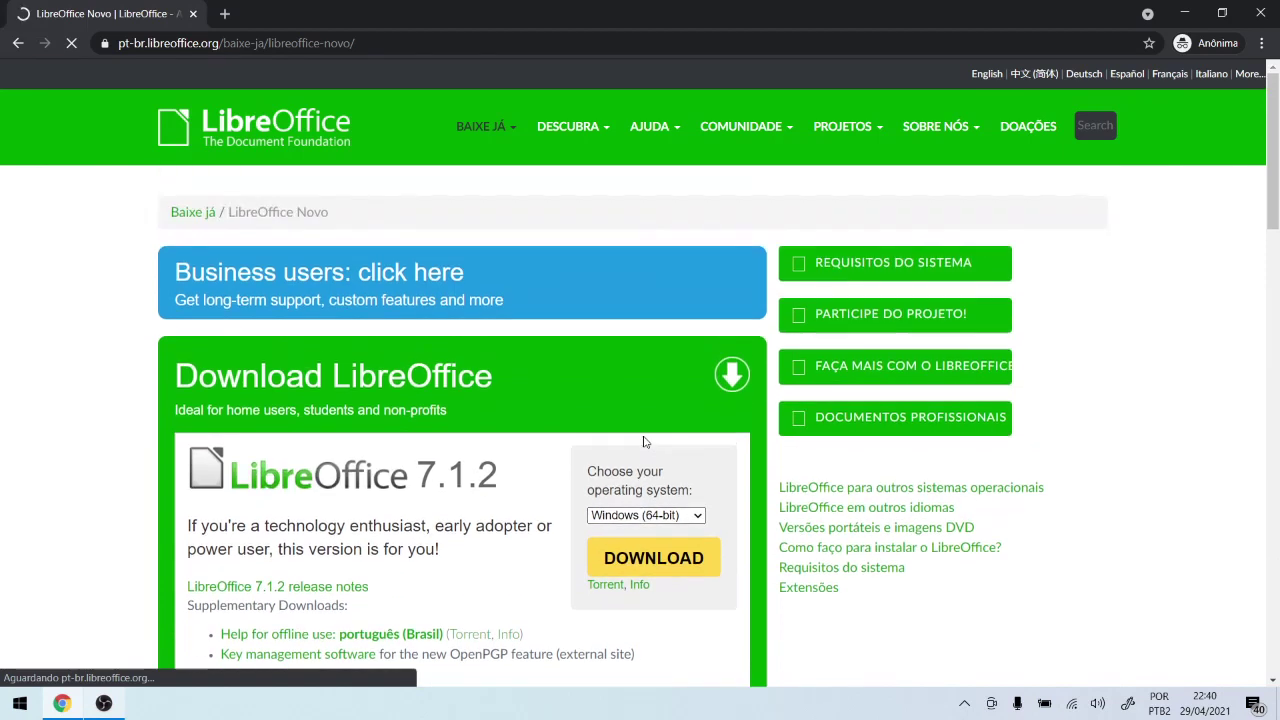
pyautogui.scroll(-1, 645, 442)
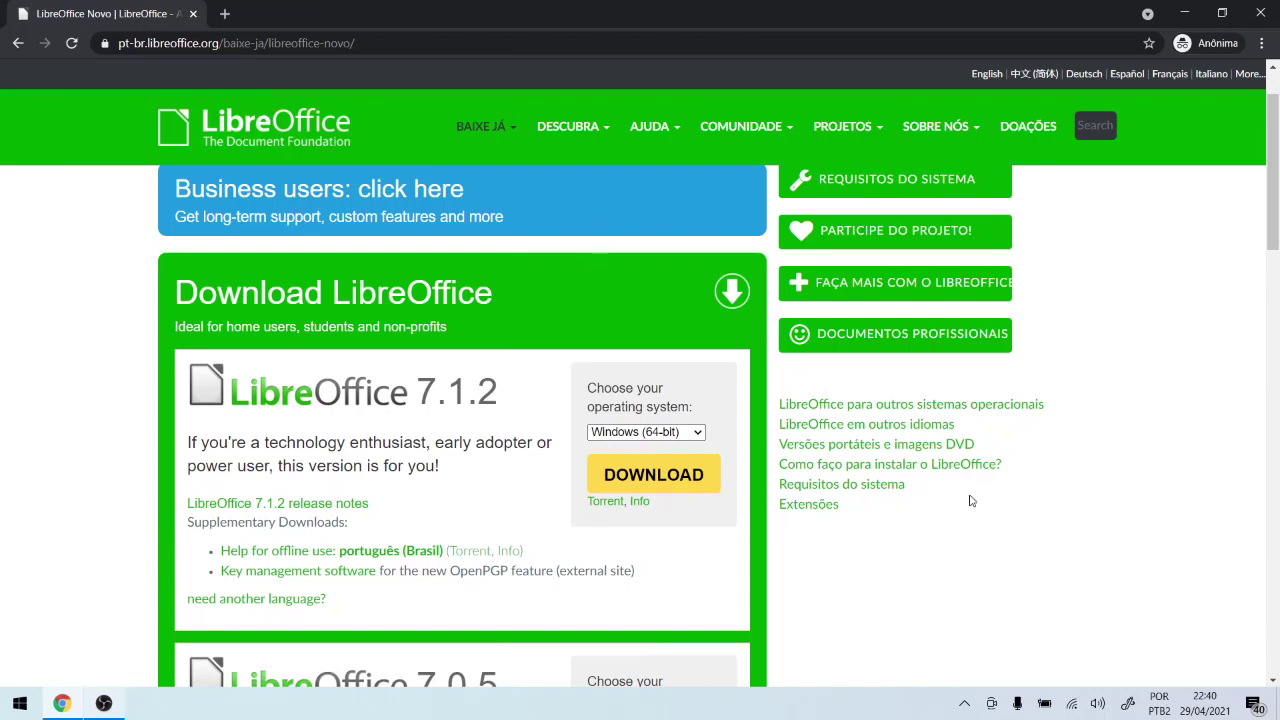
# Step: Check the system type of this computer in its Windows properties, and close the settings window
pyautogui.click(1182, 20)
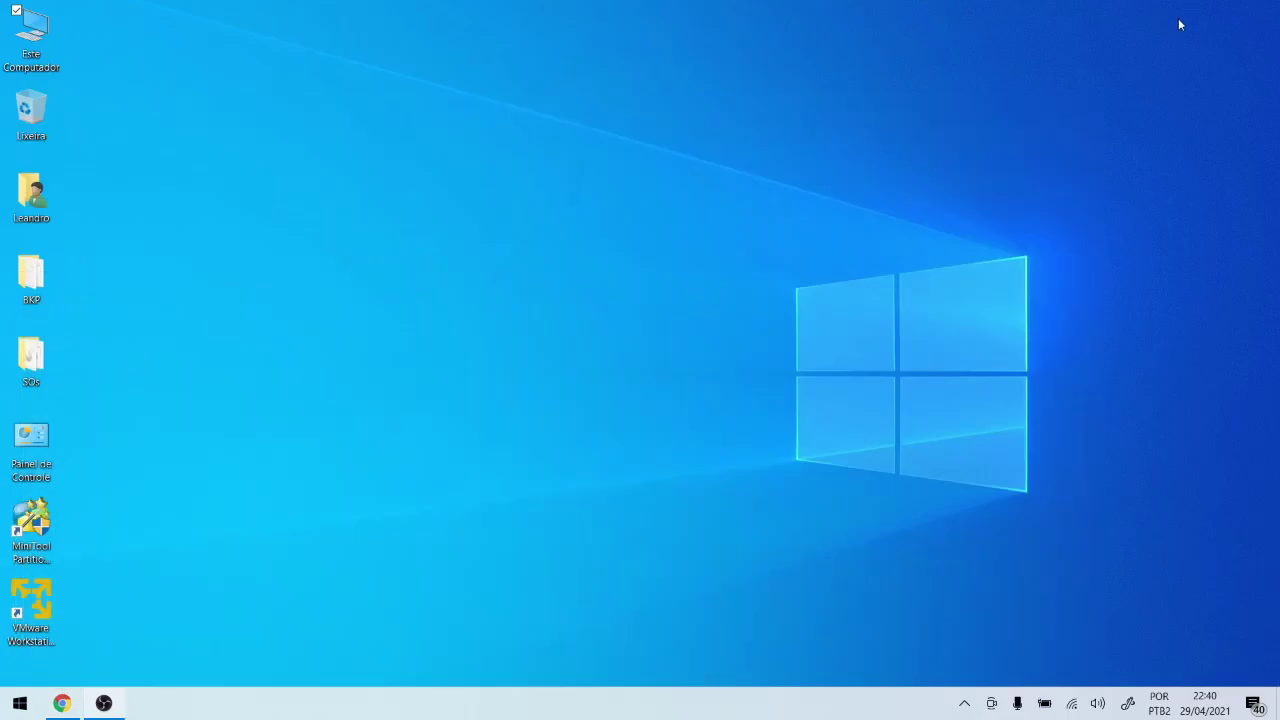
pyautogui.rightClick(38, 34)
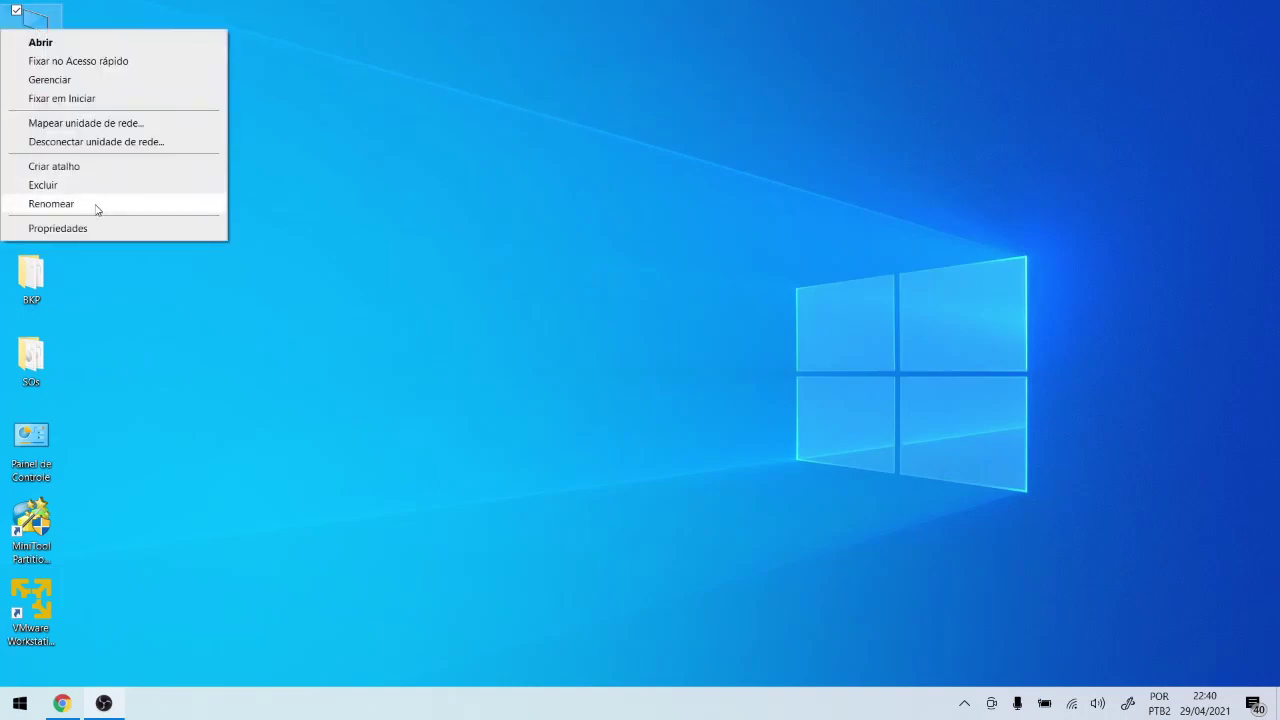
pyautogui.click(58, 228)
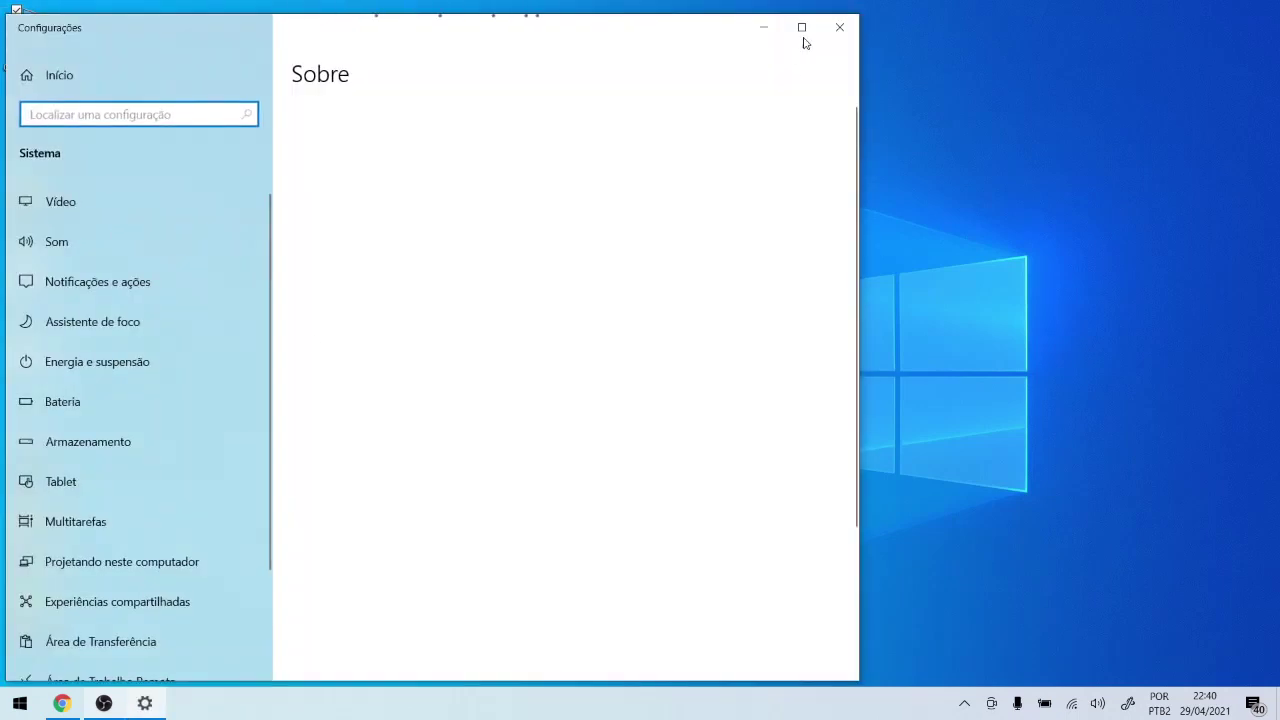
pyautogui.click(802, 28)
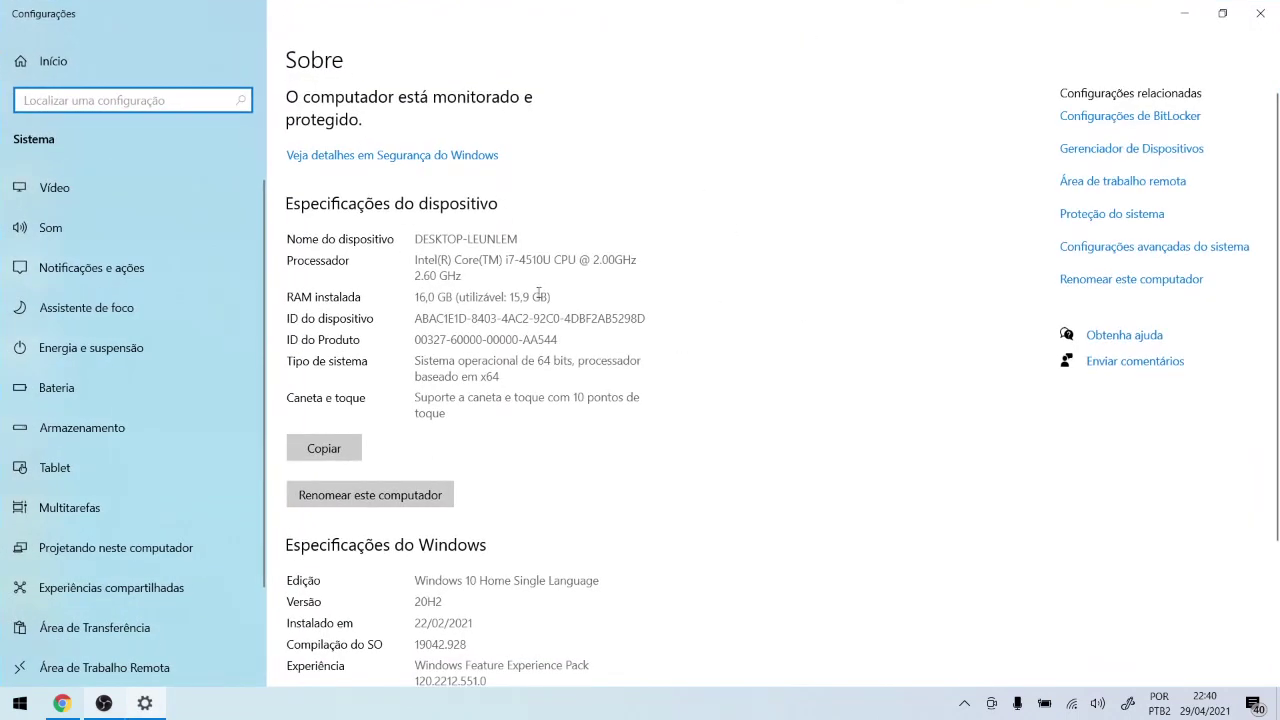
pyautogui.click(350, 368)
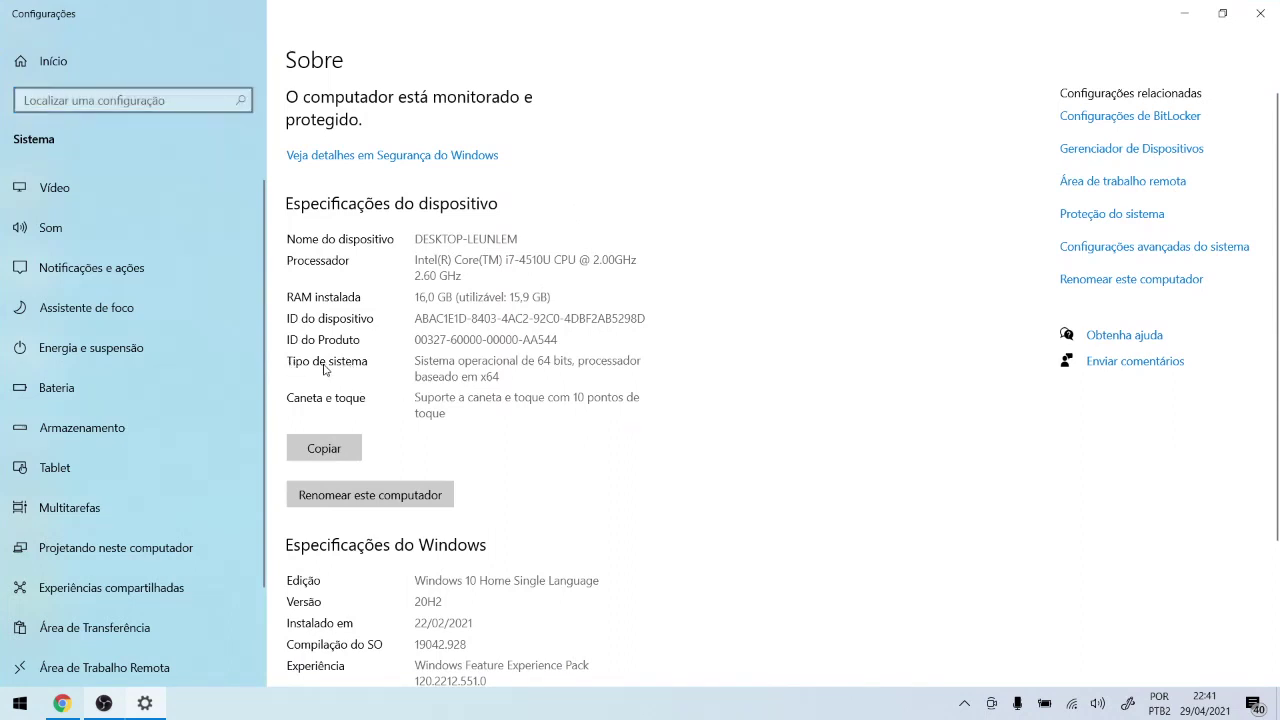
pyautogui.moveTo(414, 362); pyautogui.dragTo(518, 375)
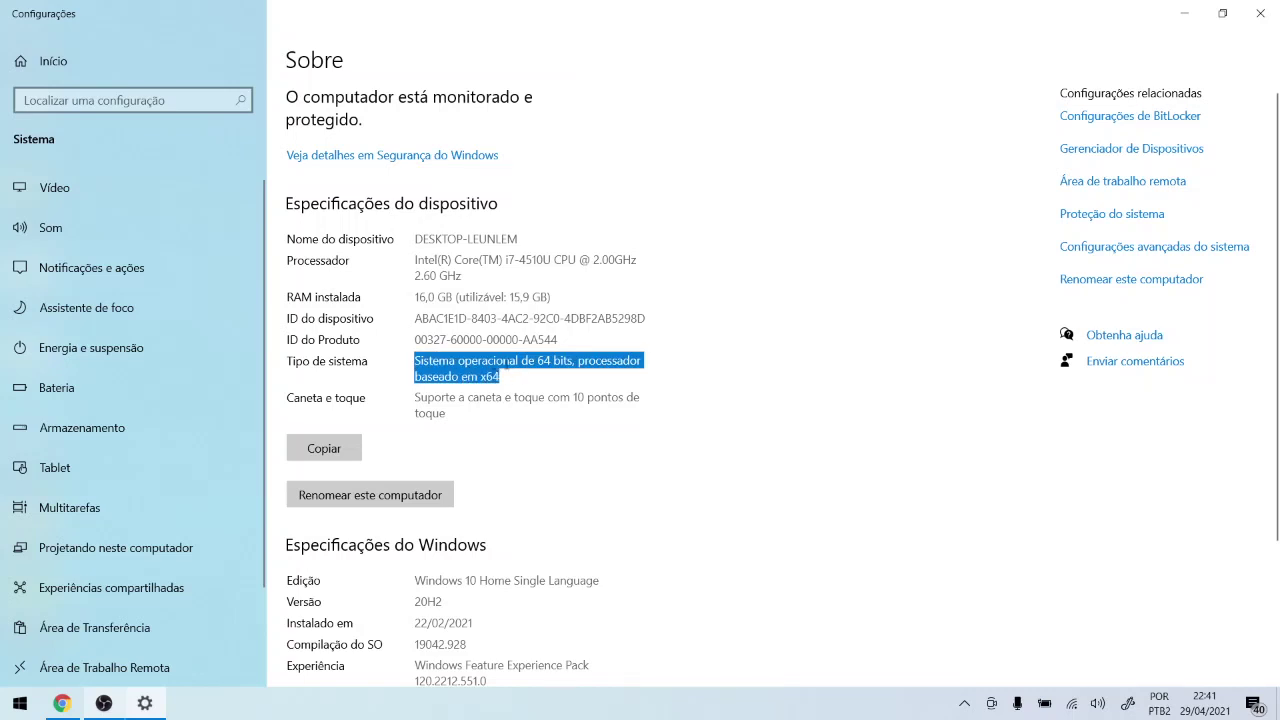
pyautogui.click(1260, 13)
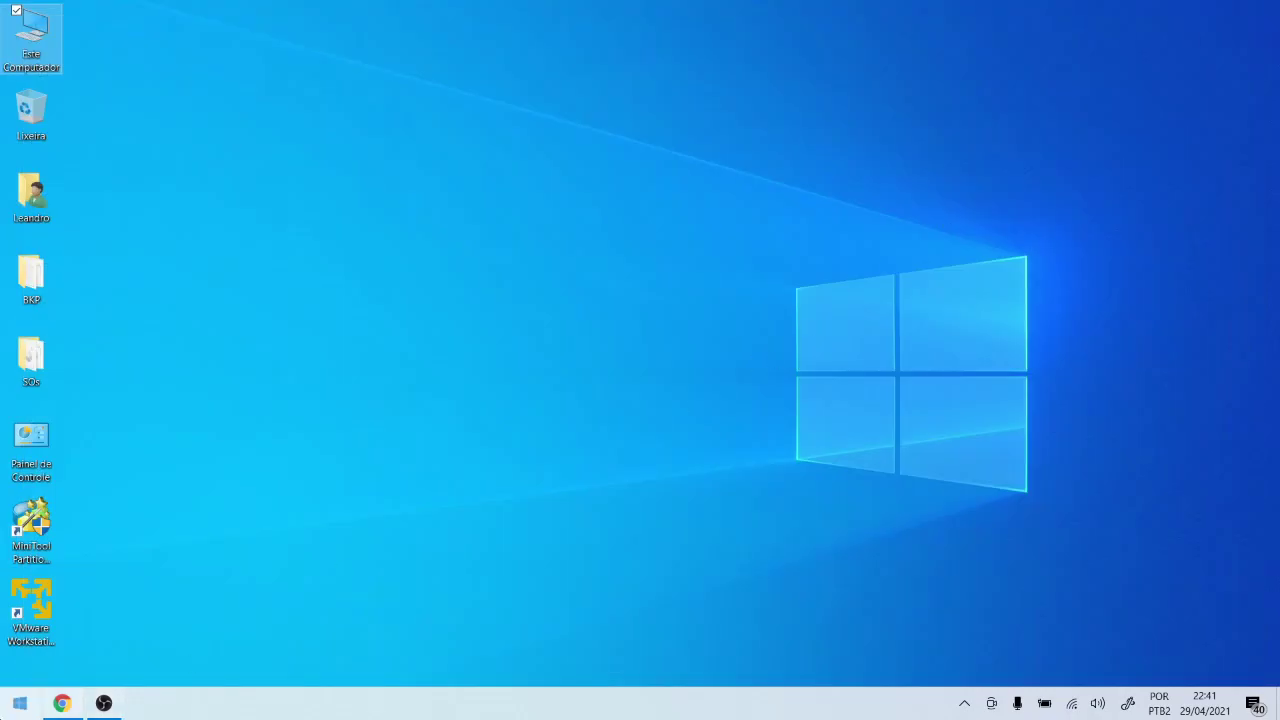
# Step: Return to the browser and download LibreOffice 7.1.2 for Windows (64-bit)
pyautogui.click(62, 703)
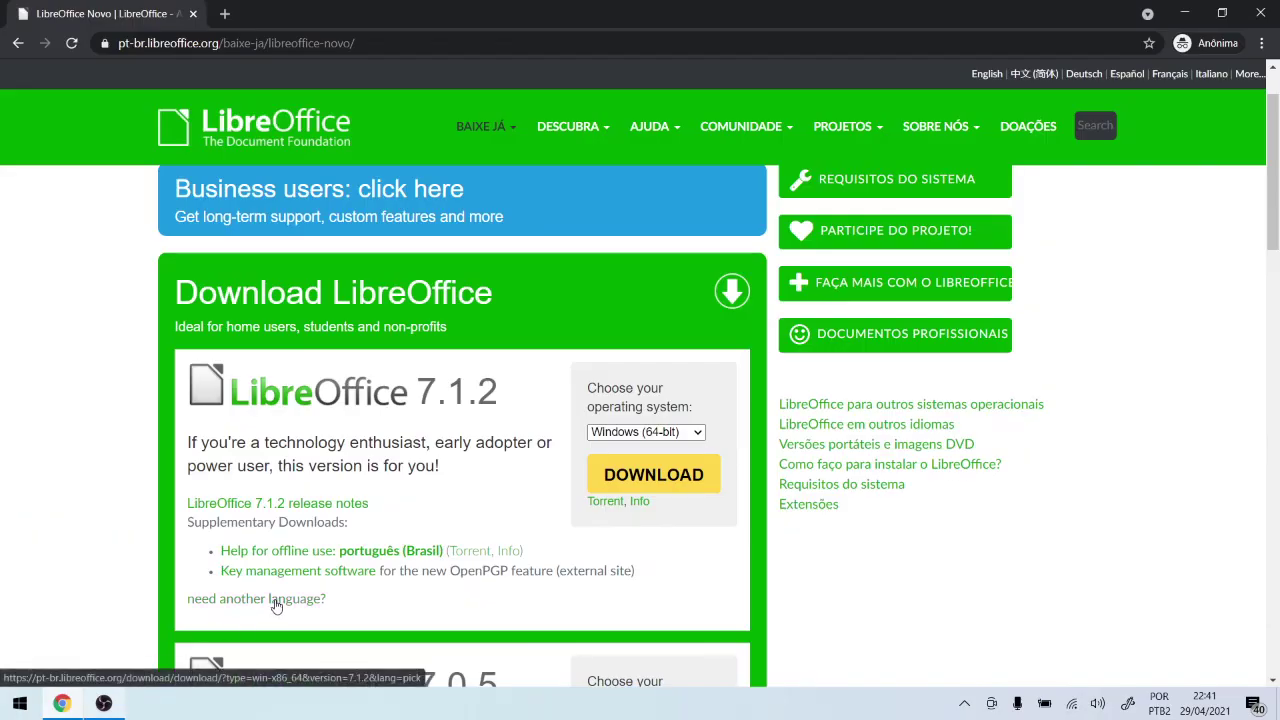
pyautogui.click(668, 434)
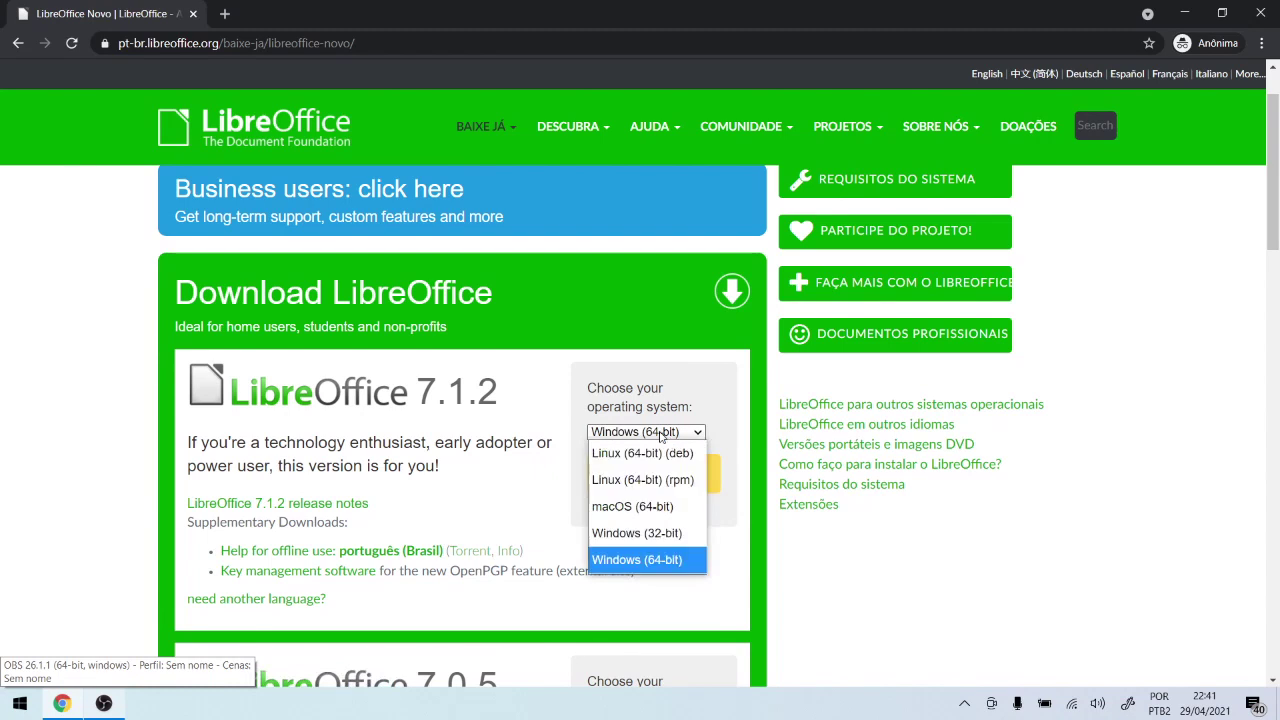
pyautogui.click(655, 560)
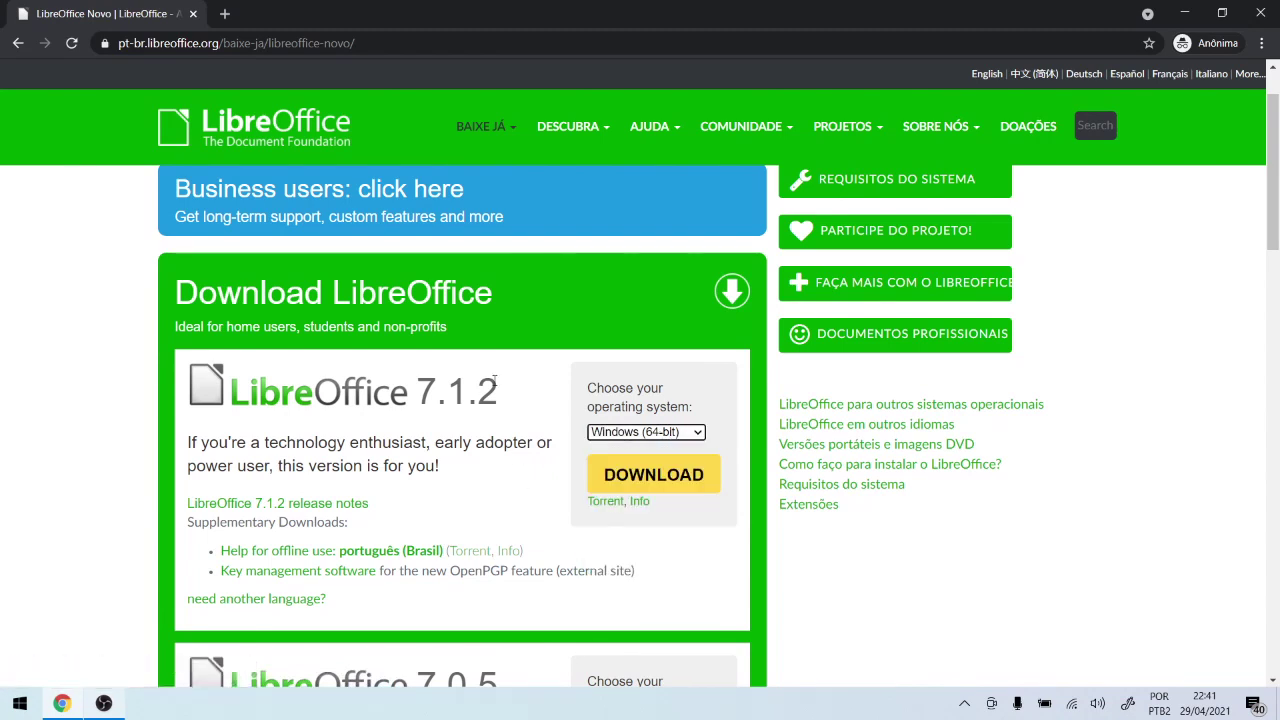
pyautogui.scroll(-1, 494, 380)
pyautogui.click(663, 392)
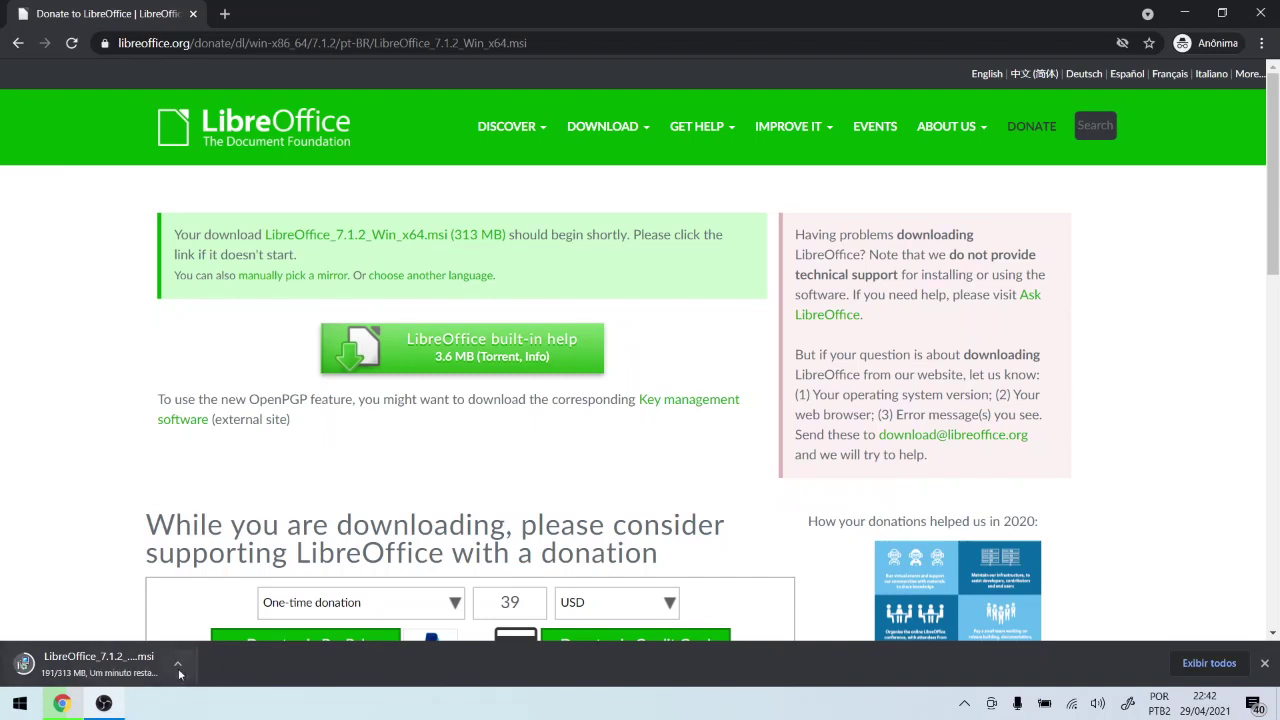
# Step: Cancel the running LibreOffice installer download and close the browser
pyautogui.click(177, 664)
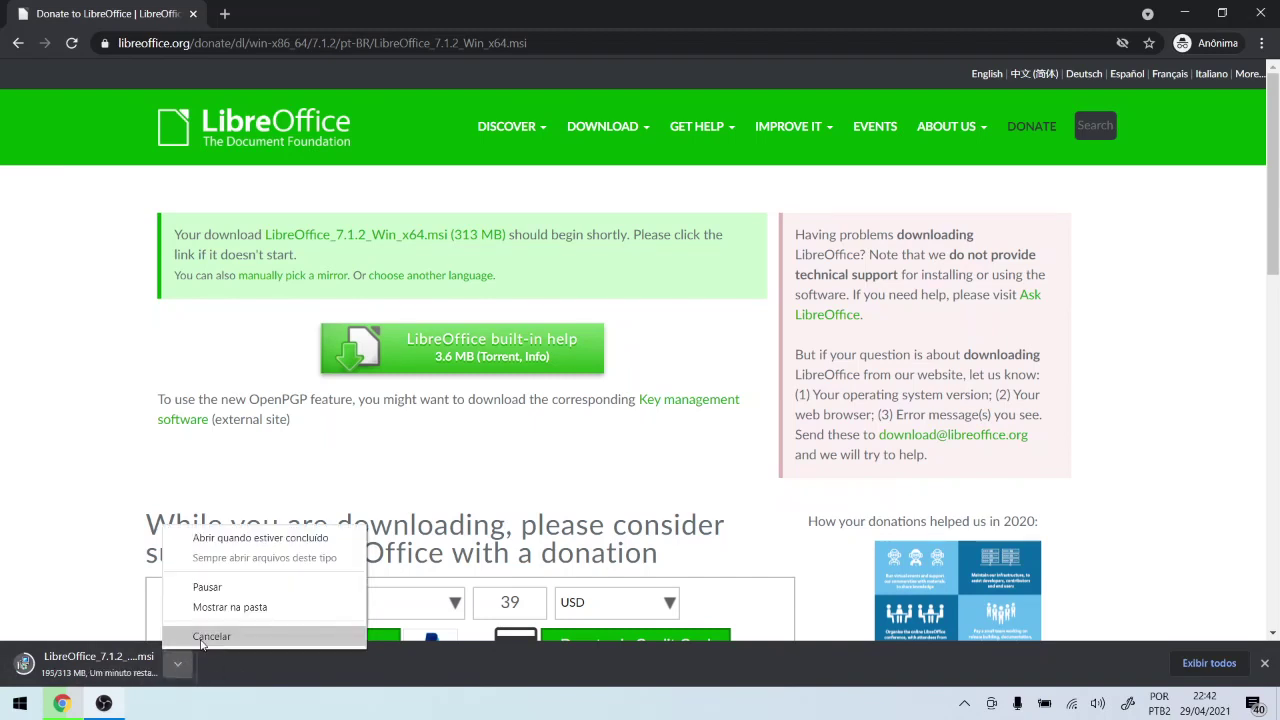
pyautogui.click(202, 640)
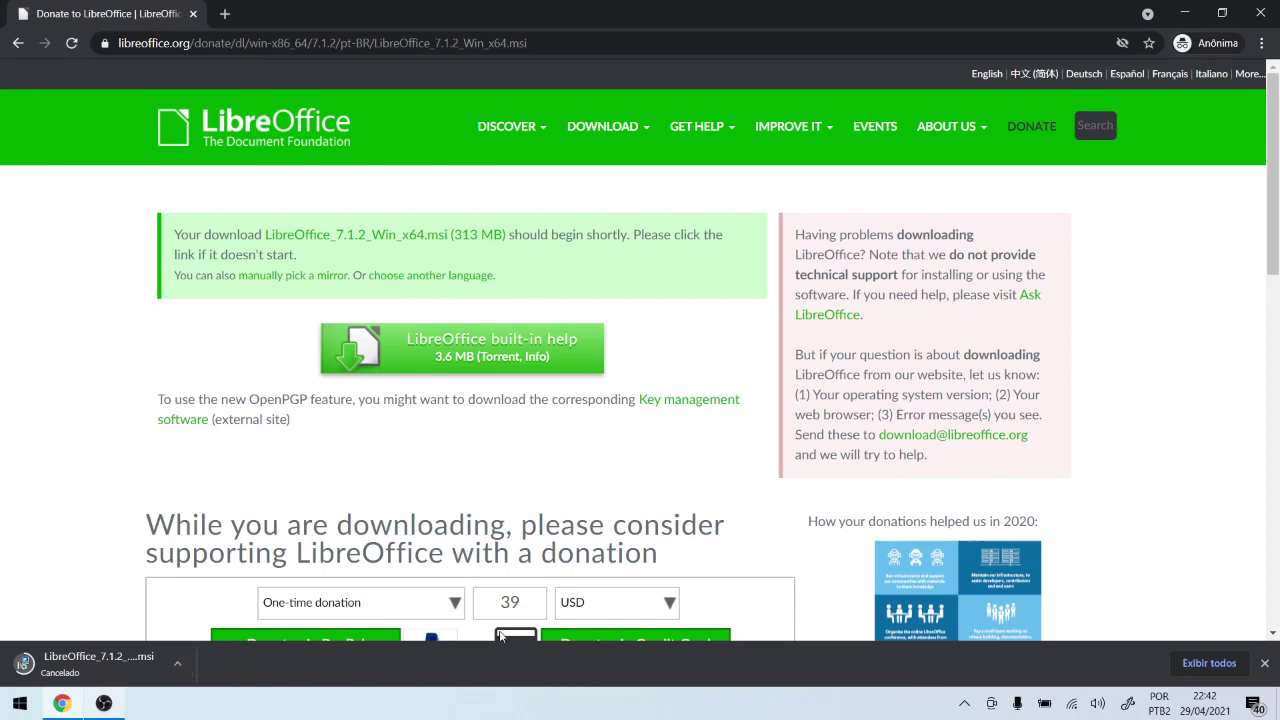
pyautogui.click(1260, 13)
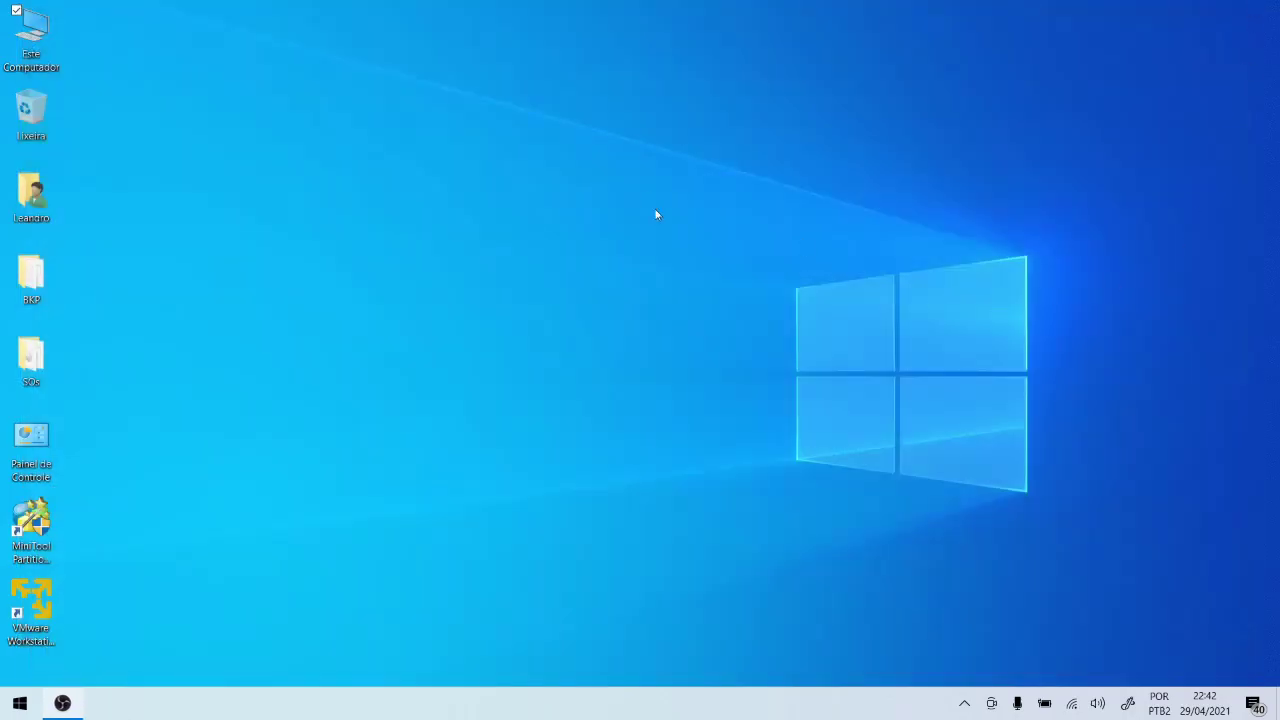
# Step: Launch the LibreOffice_7.1.2_Win_x64.msi installer from the Downloads folder
pyautogui.doubleClick(31, 200)
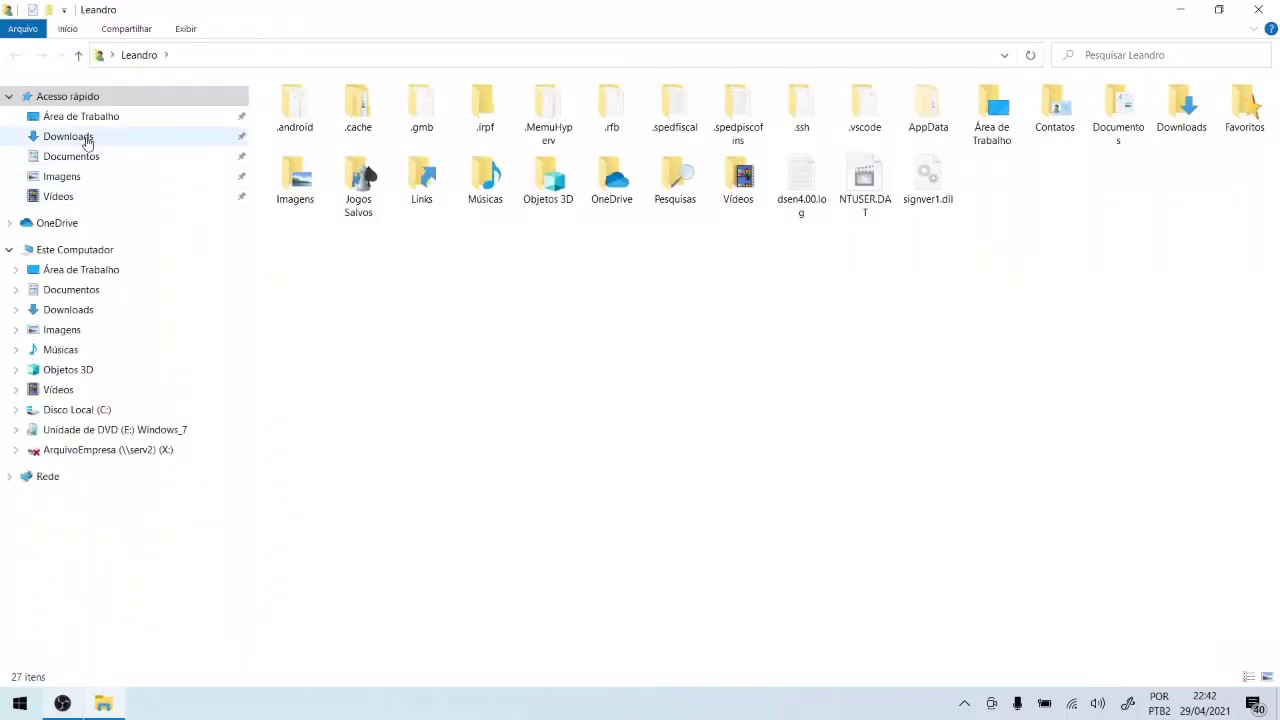
pyautogui.click(87, 140)
pyautogui.click(380, 110)
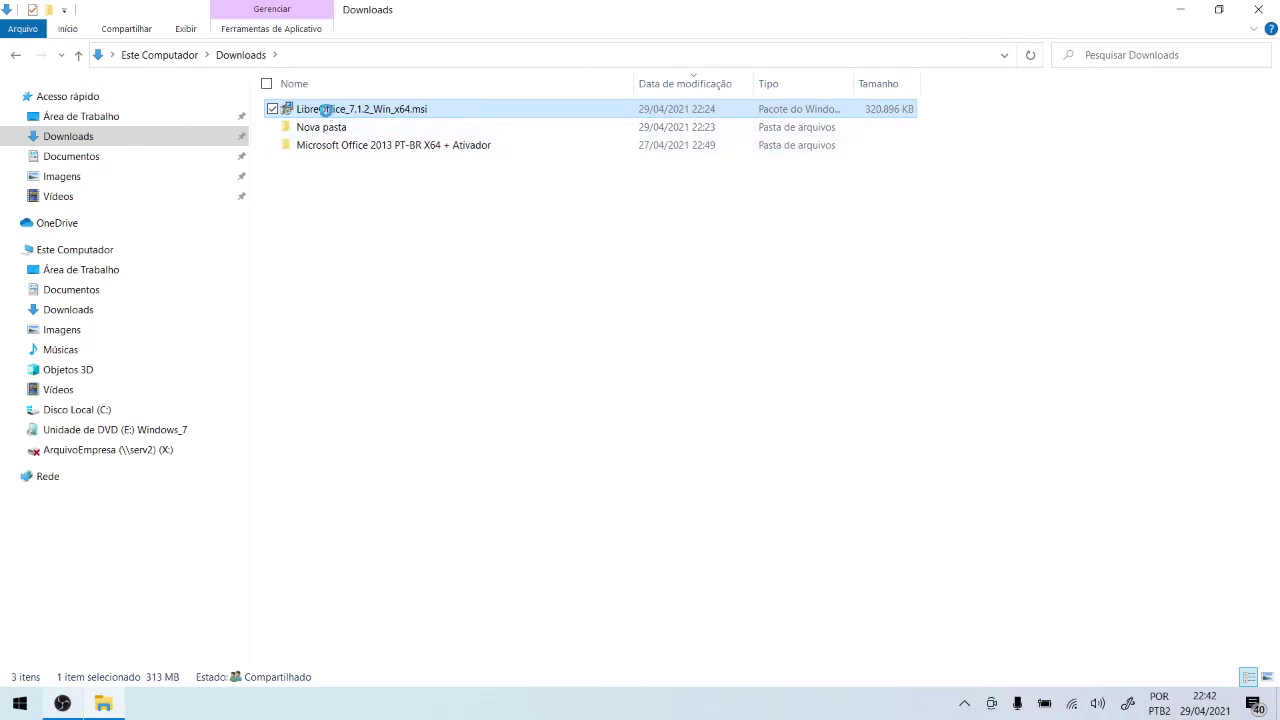
pyautogui.rightClick(325, 110)
pyautogui.click(150, 124)
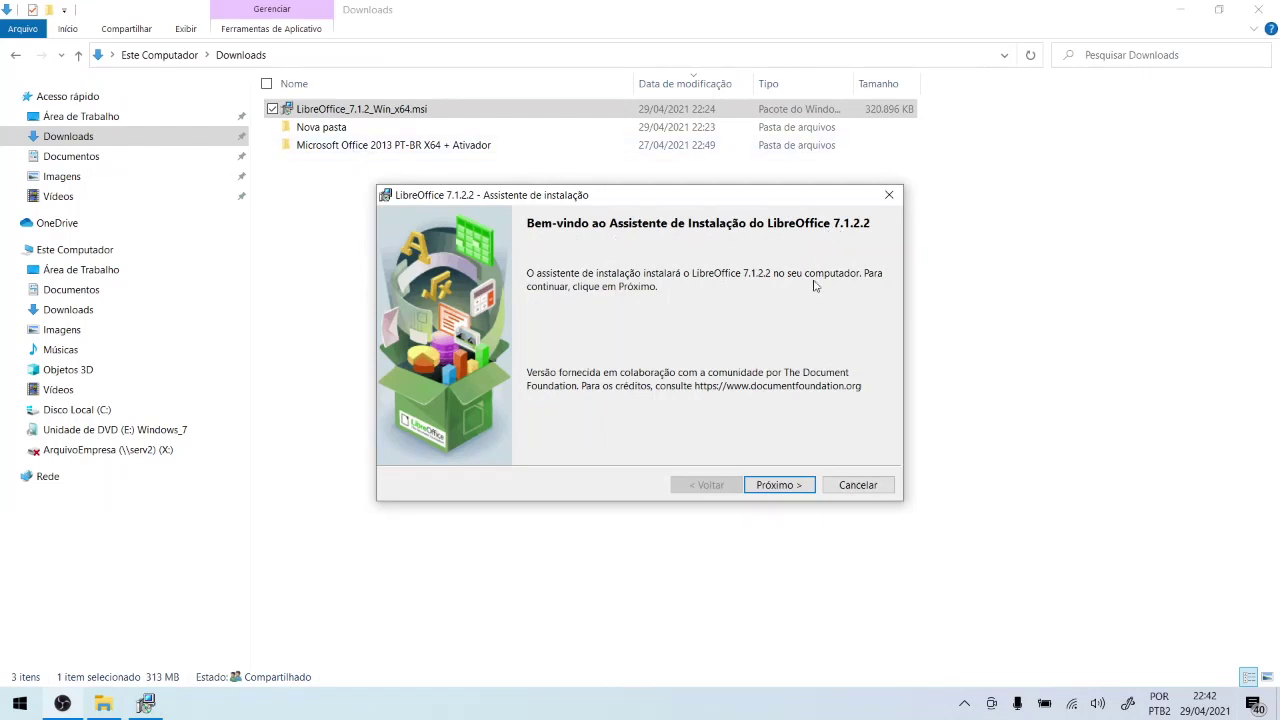
# Step: Choose the Personalizada installation type and review the optional components offered for installation
pyautogui.click(790, 490)
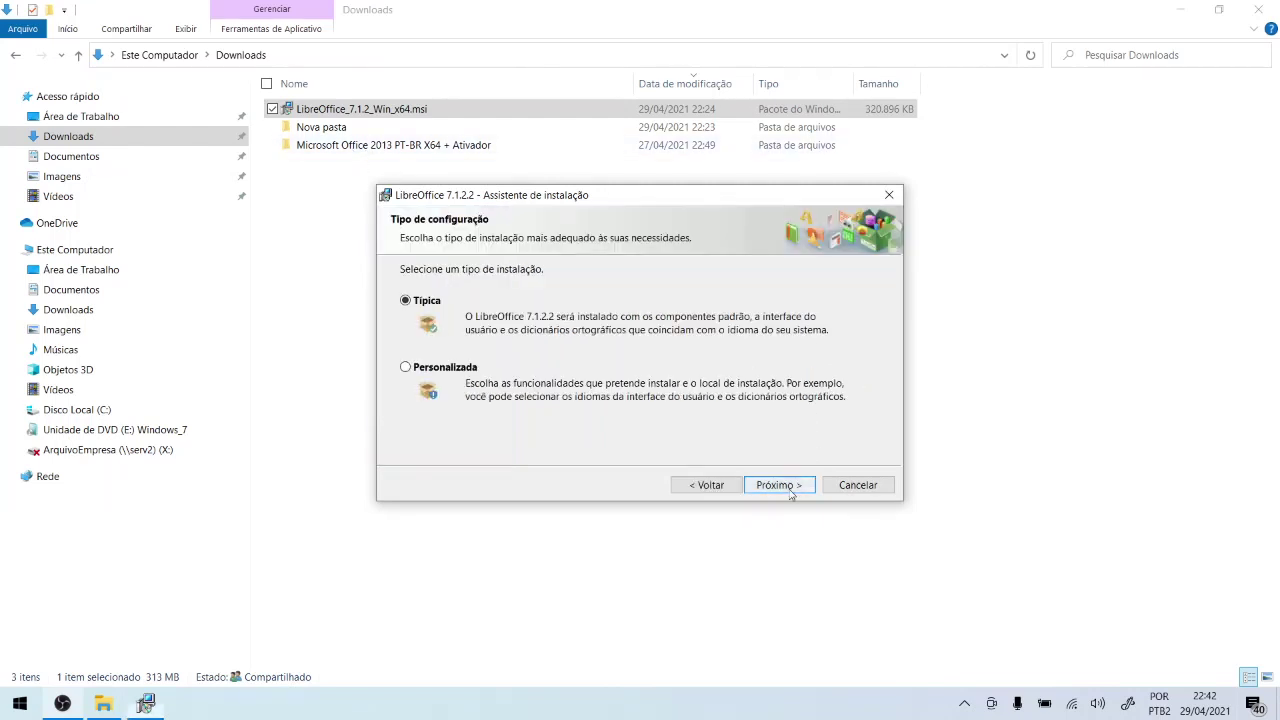
pyautogui.click(432, 370)
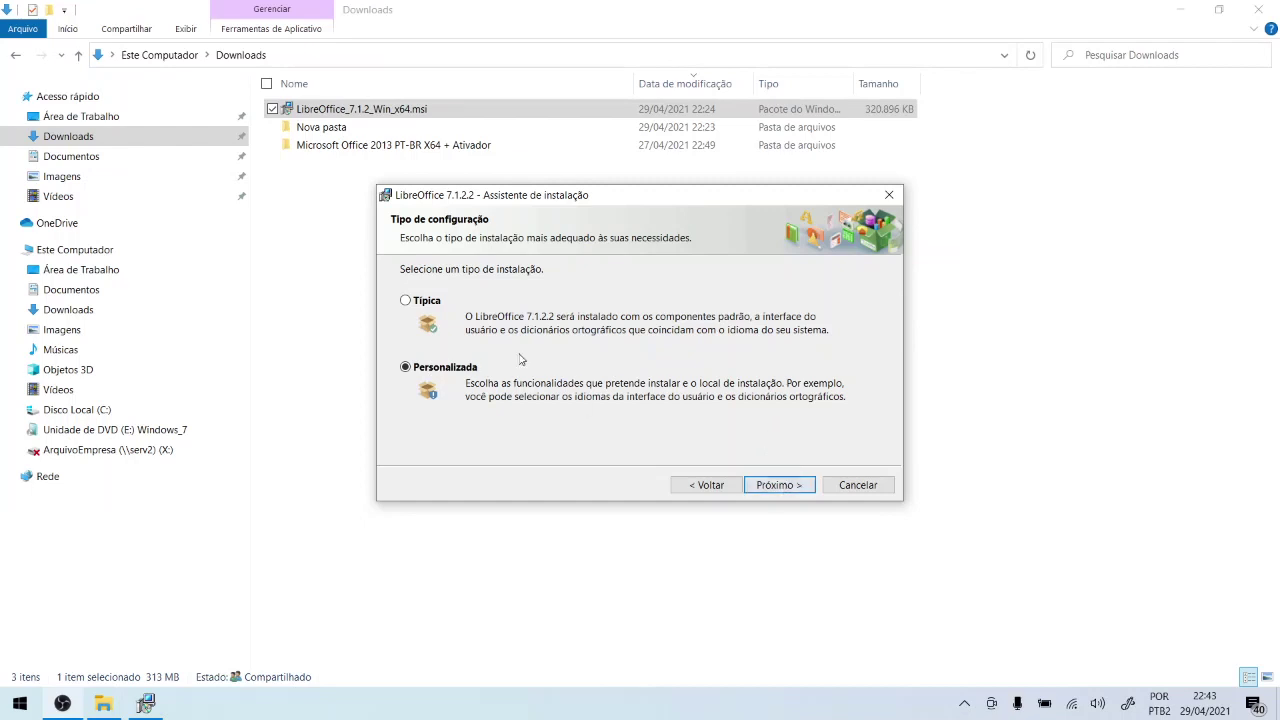
pyautogui.click(779, 486)
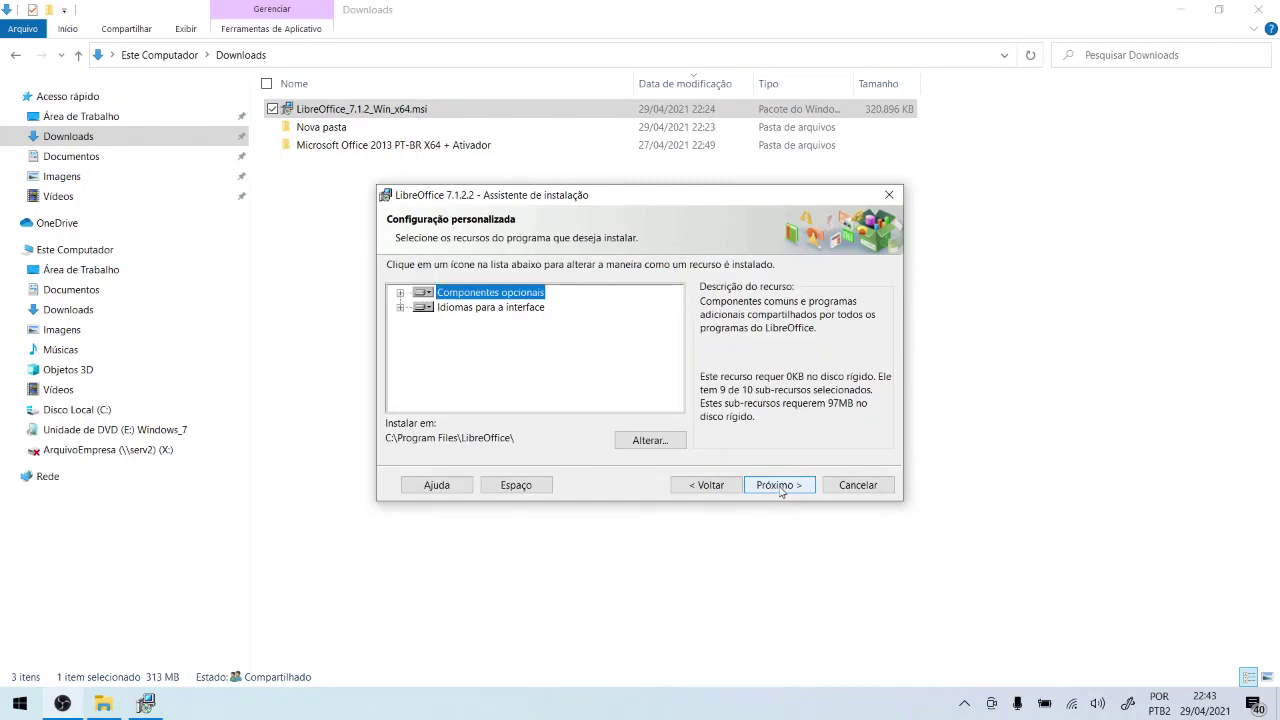
pyautogui.click(399, 293)
pyautogui.scroll(-2, 520, 330)
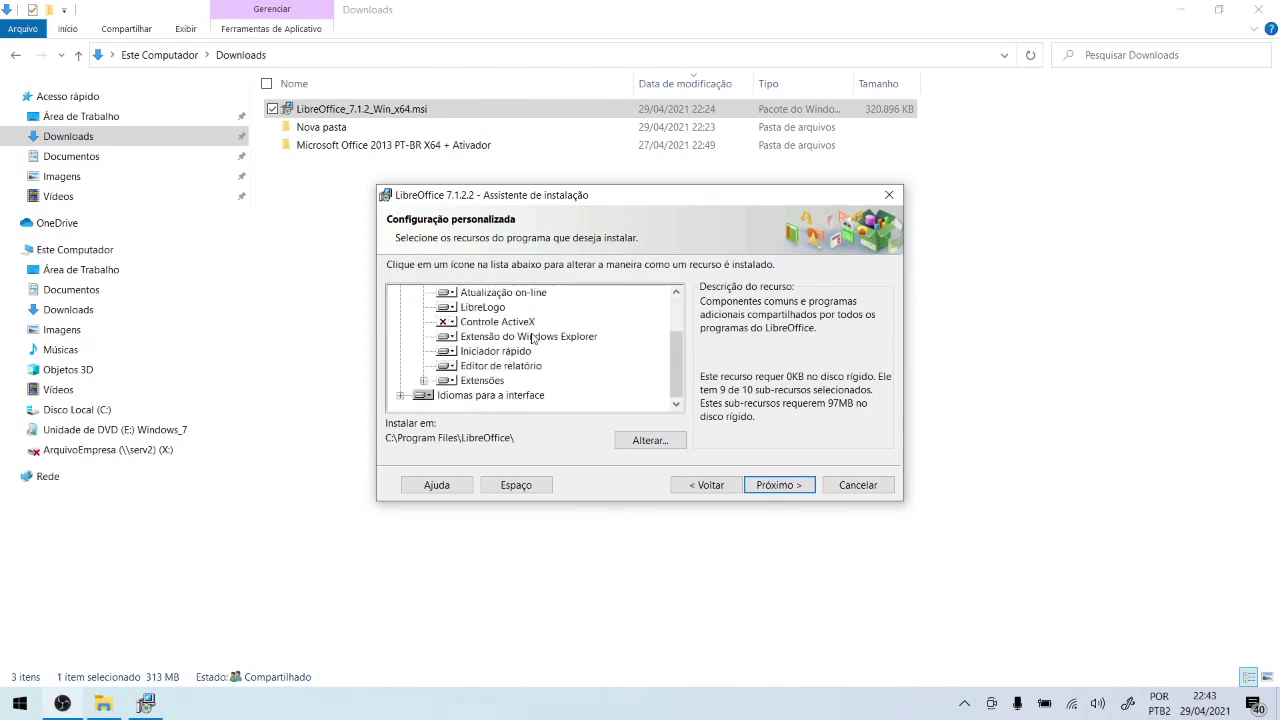
pyautogui.scroll(3, 497, 365)
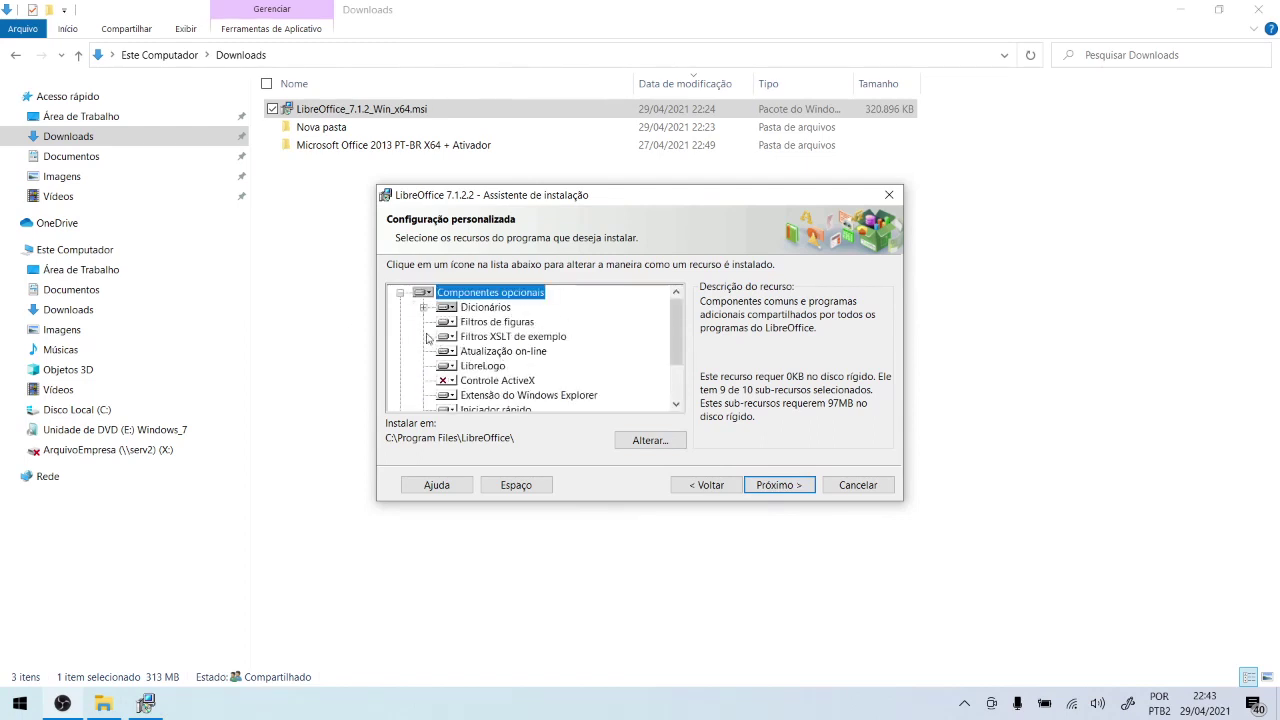
pyautogui.click(399, 293)
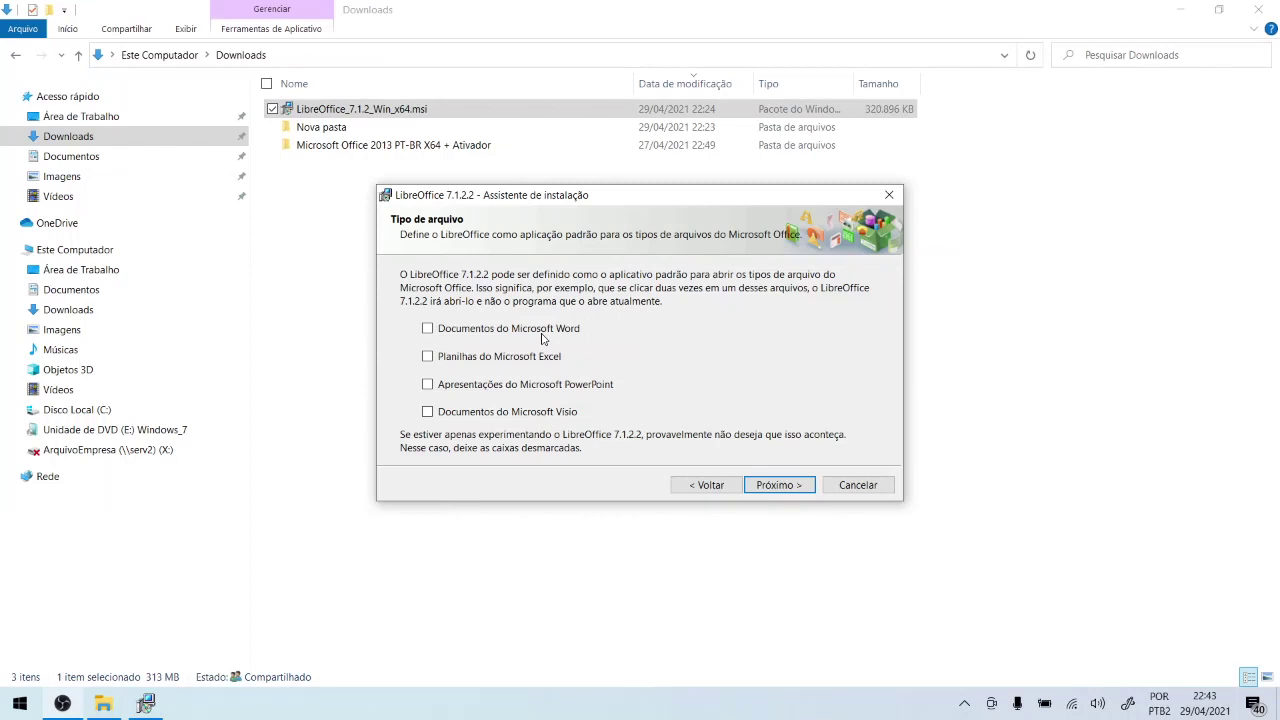
pyautogui.click(479, 332)
pyautogui.click(463, 365)
pyautogui.click(476, 411)
pyautogui.click(479, 390)
pyautogui.click(475, 412)
pyautogui.click(469, 387)
pyautogui.click(469, 357)
pyautogui.click(469, 338)
# Step: Start the LibreOffice installation with a desktop shortcut, choosing not to close the applications whose files are in use
pyautogui.click(776, 485)
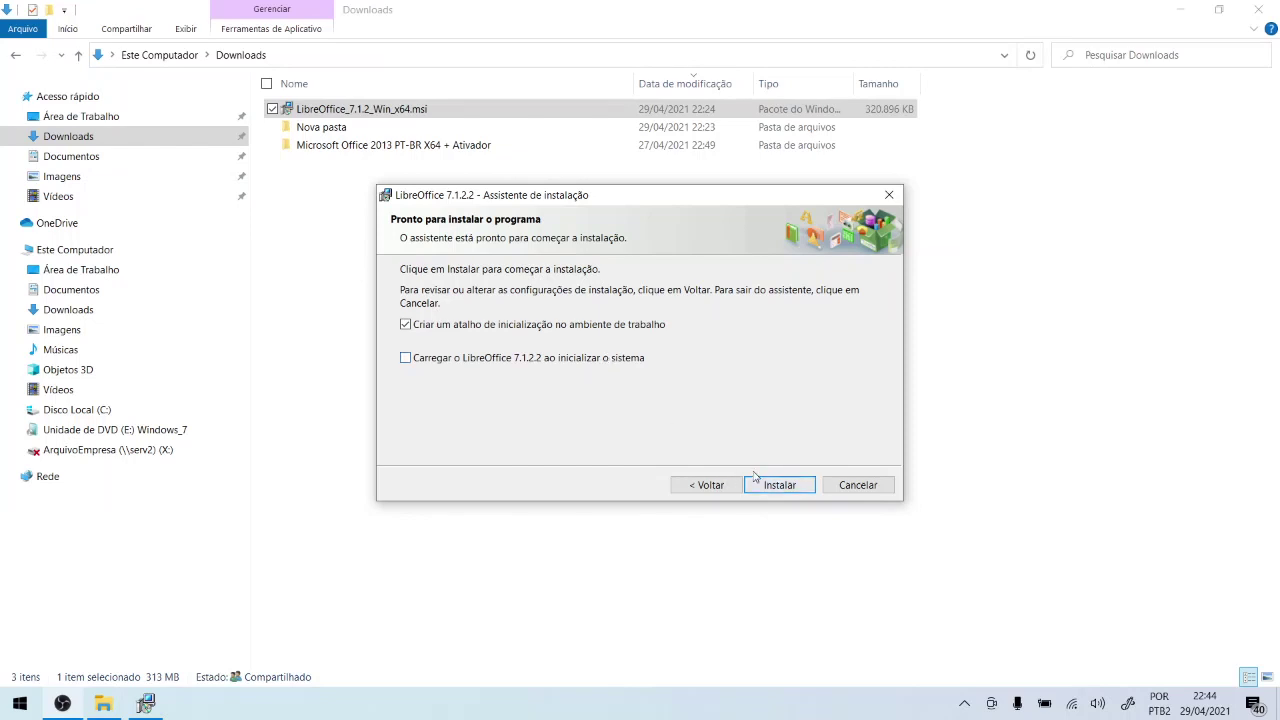
pyautogui.click(787, 492)
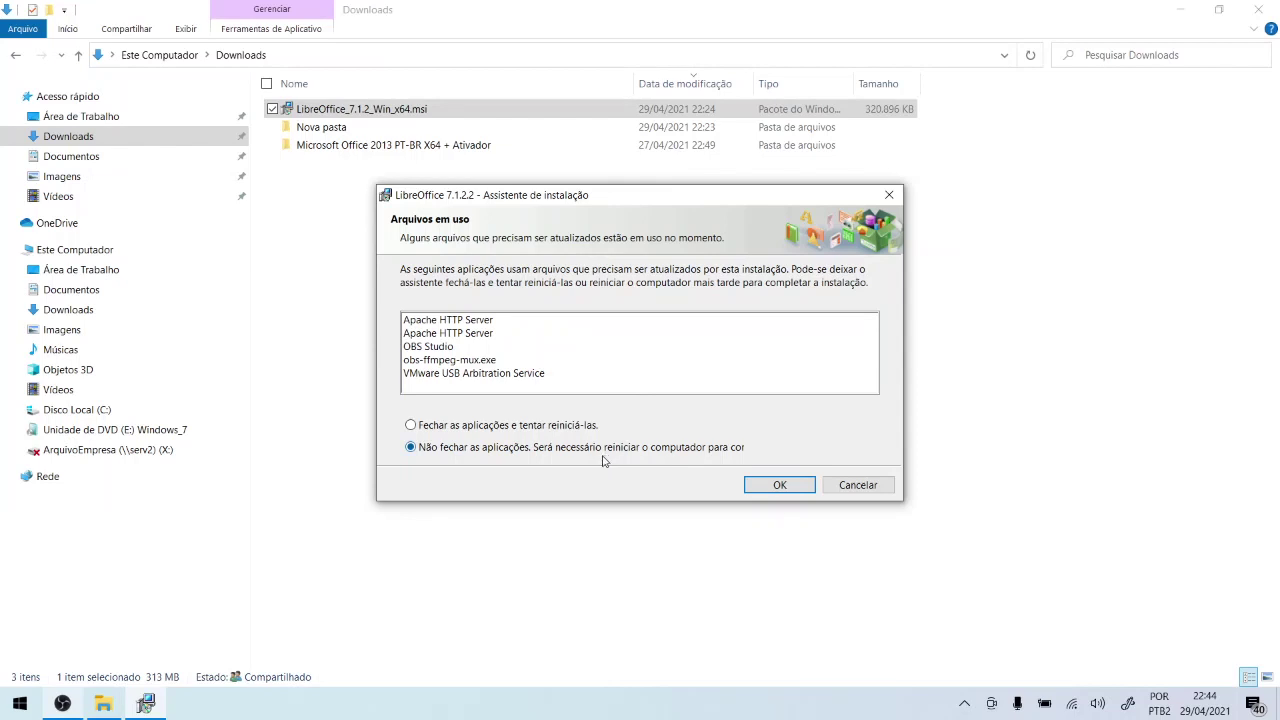
pyautogui.click(450, 348)
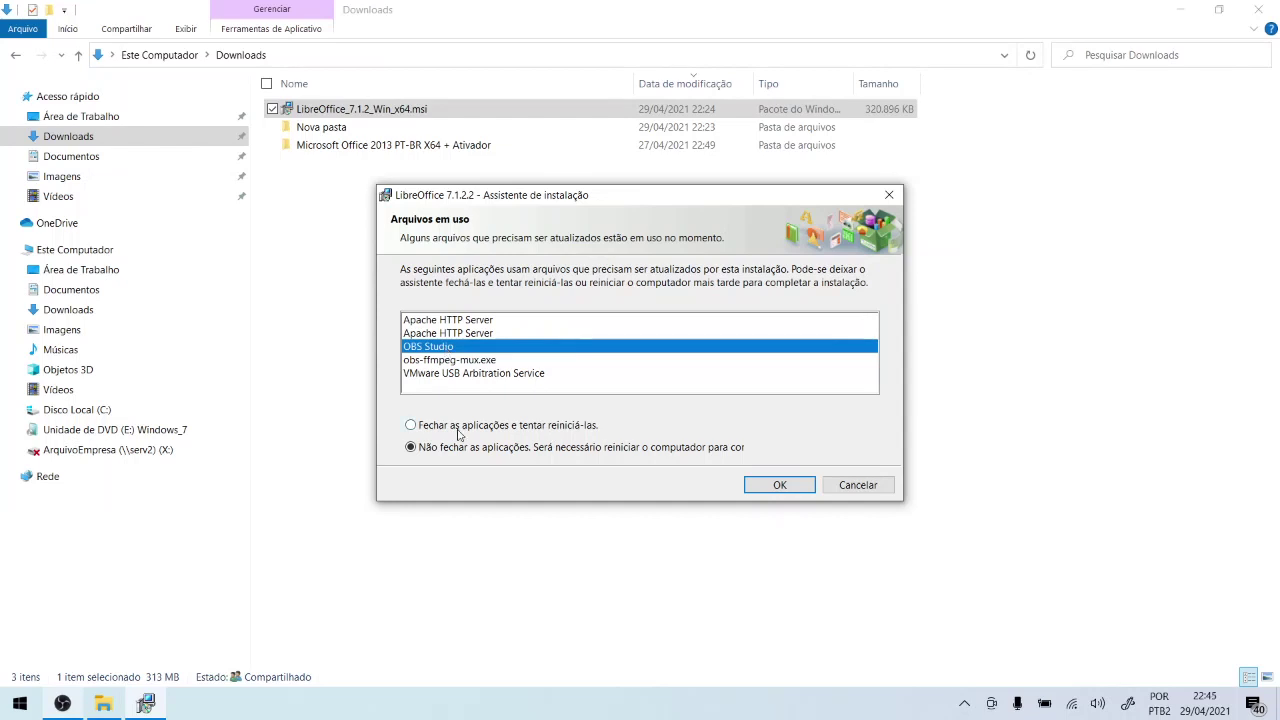
pyautogui.click(779, 484)
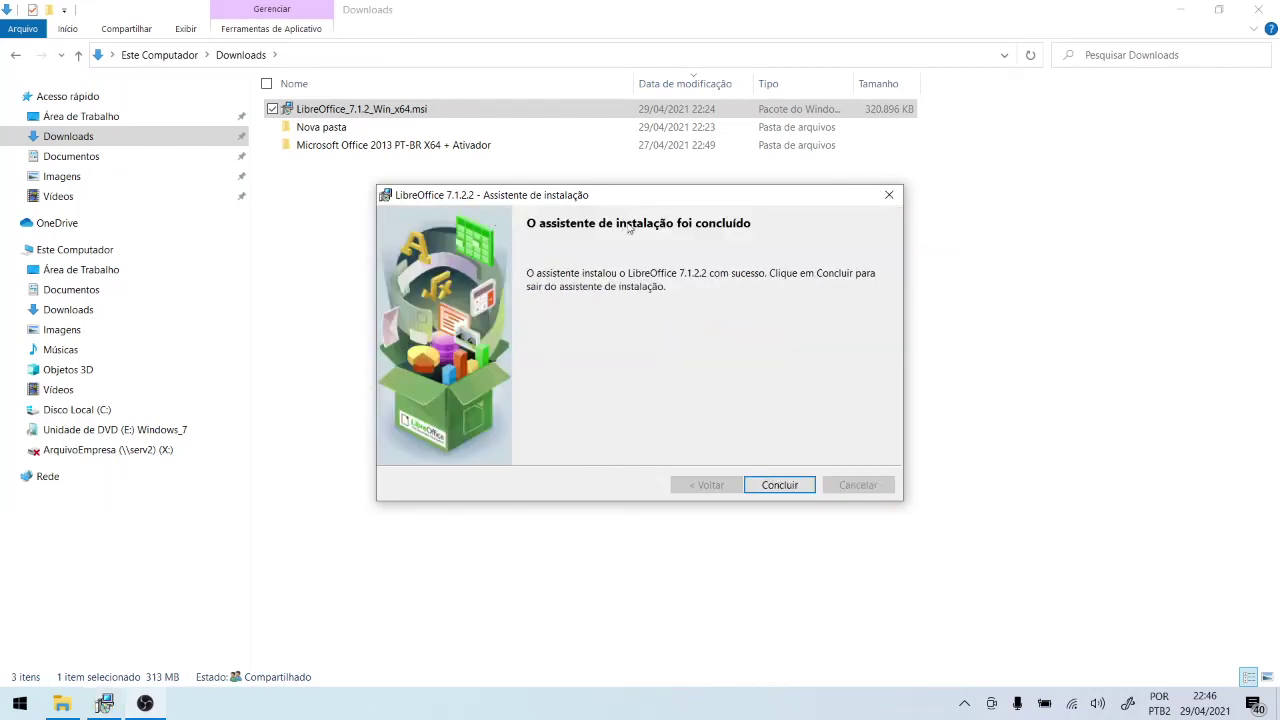
# Step: Finish the installation wizard without restarting the system, and close the Downloads window
pyautogui.click(788, 486)
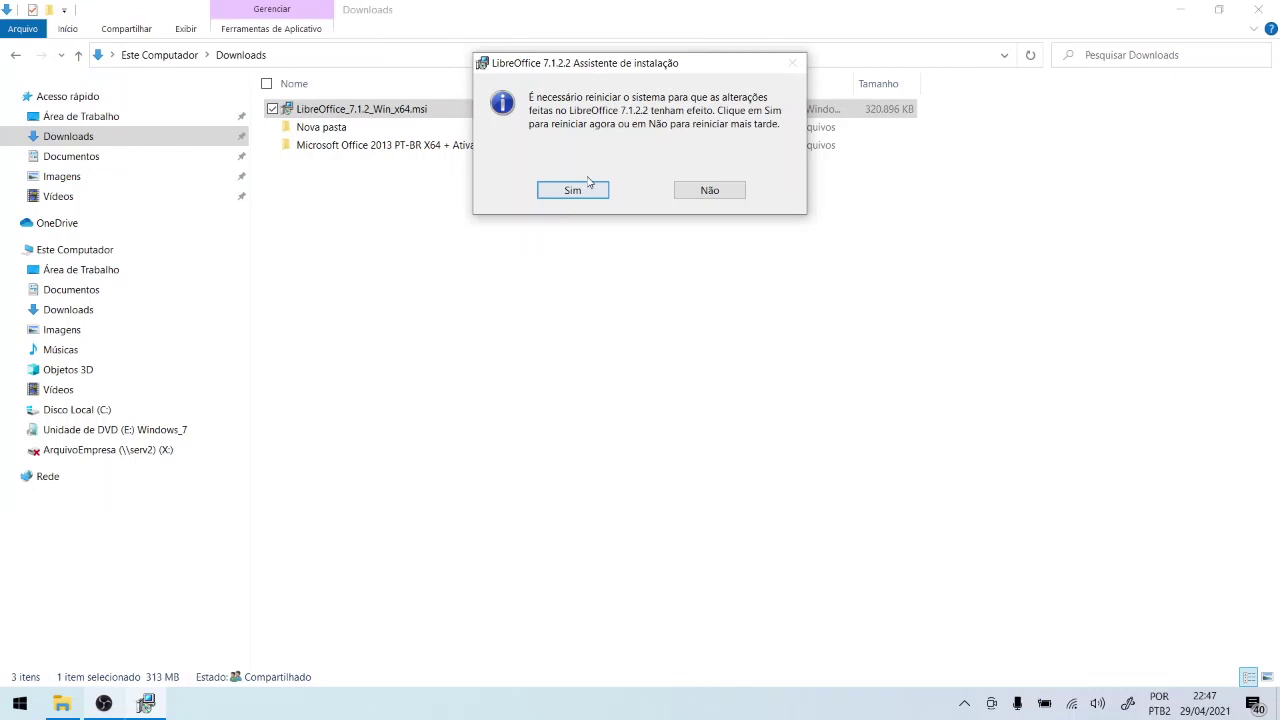
pyautogui.click(737, 191)
pyautogui.click(1262, 9)
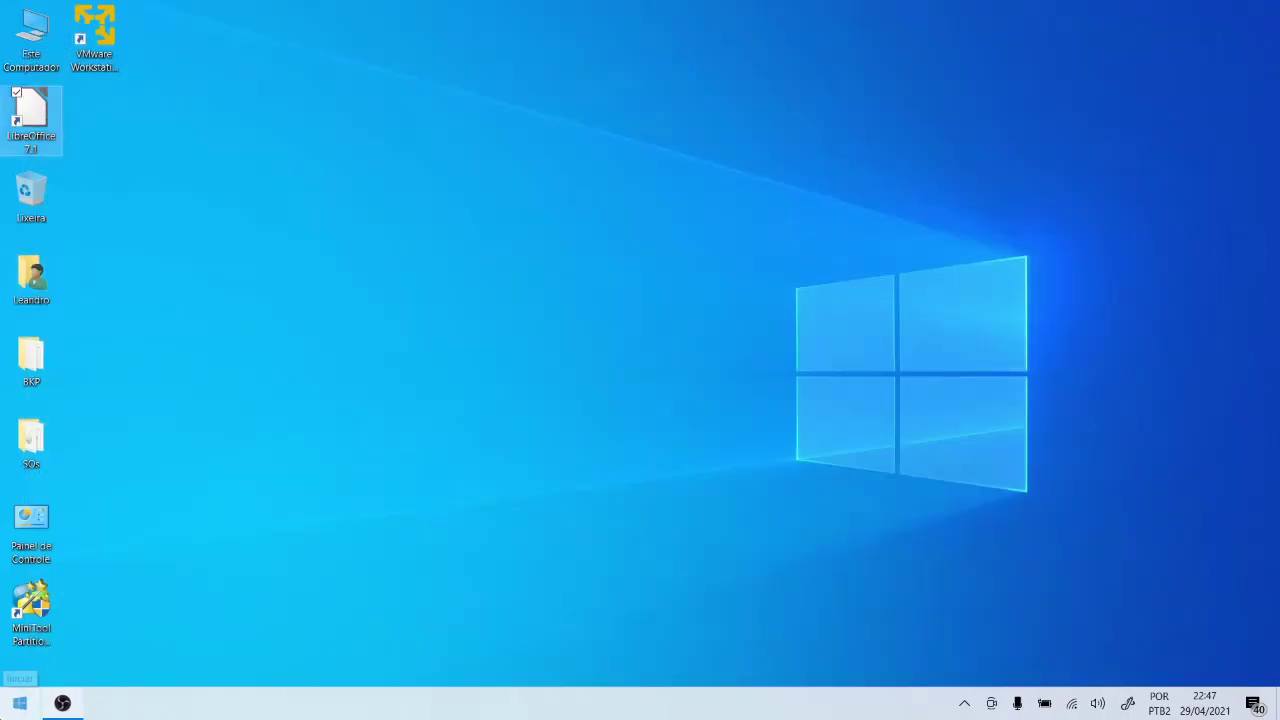
# Step: Launch LibreOffice 7.1 from its desktop shortcut and bring up the list of recently added programs
pyautogui.doubleClick(56, 112)
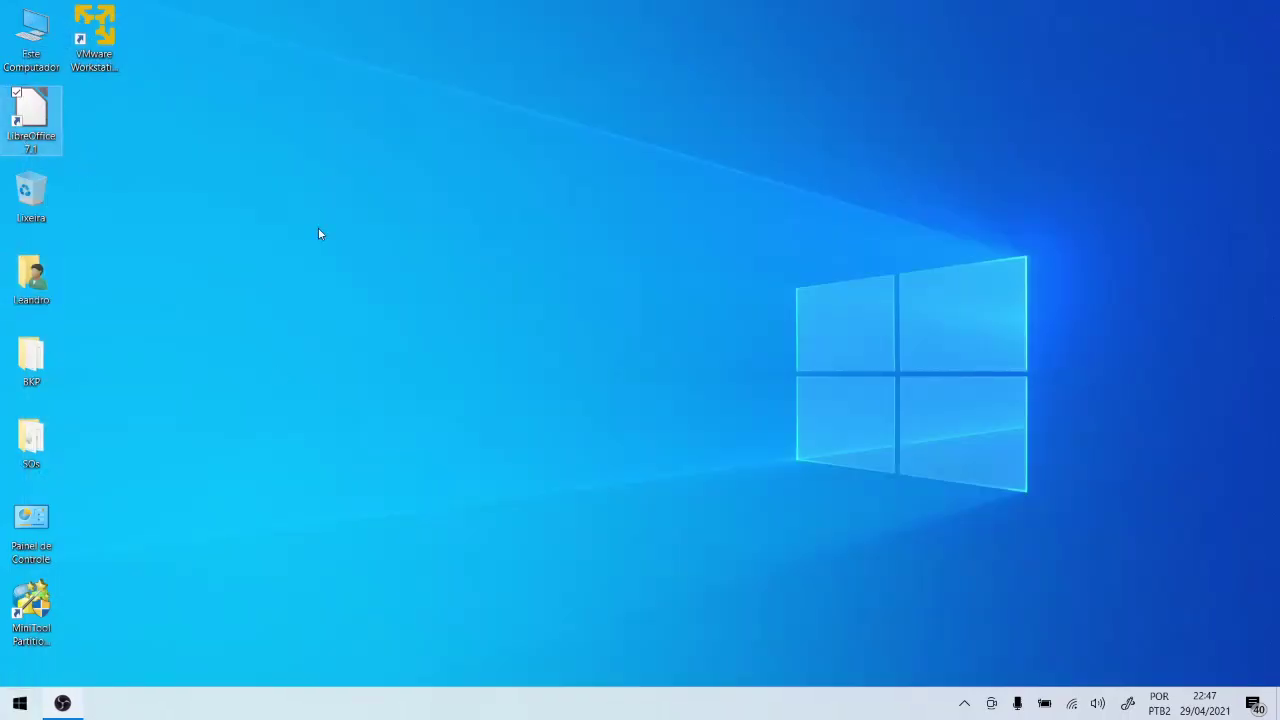
pyautogui.press('super')
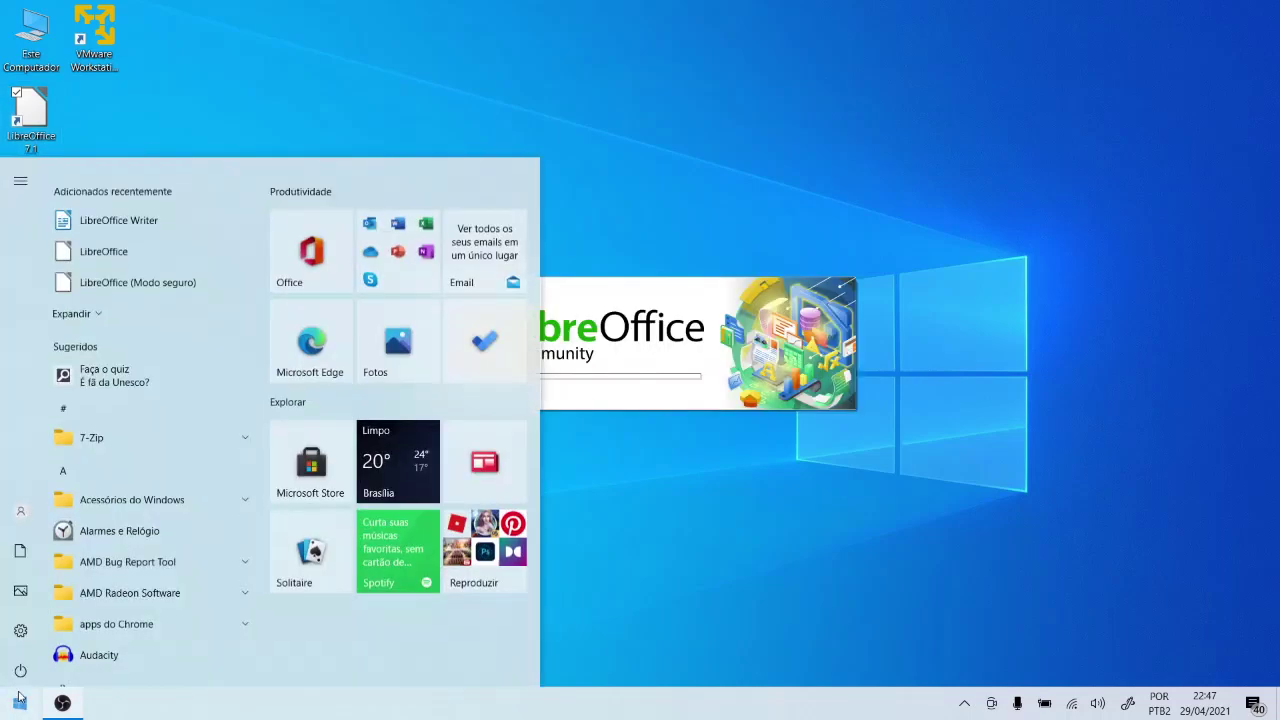